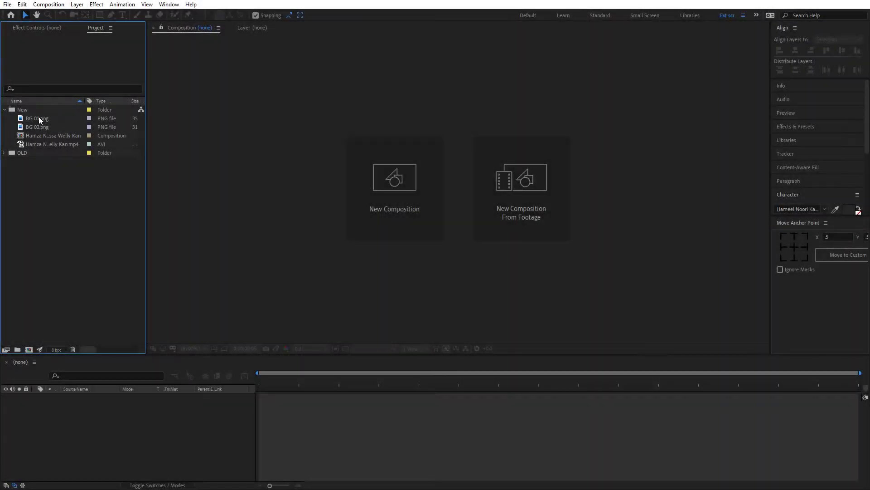
Preview the BG 01.png, BG 02.png and guitarist video footage items in the Project panel
click(39, 117)
click(37, 127)
click(38, 136)
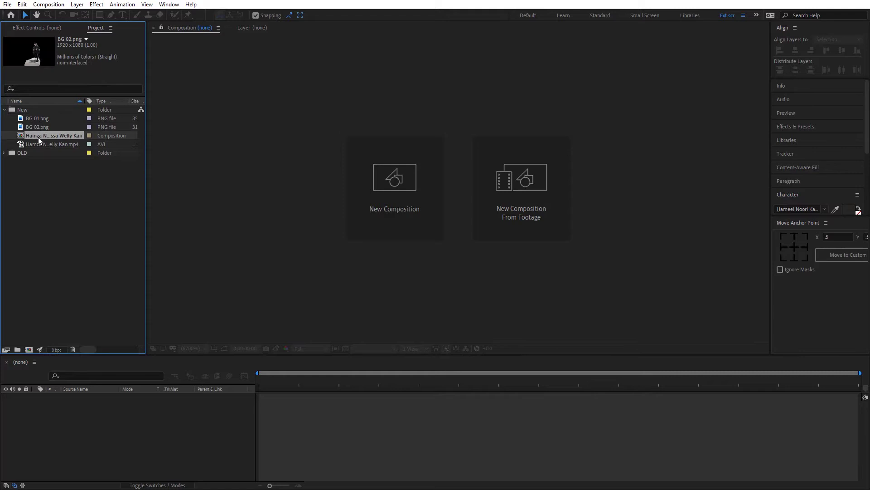
click(39, 144)
click(39, 120)
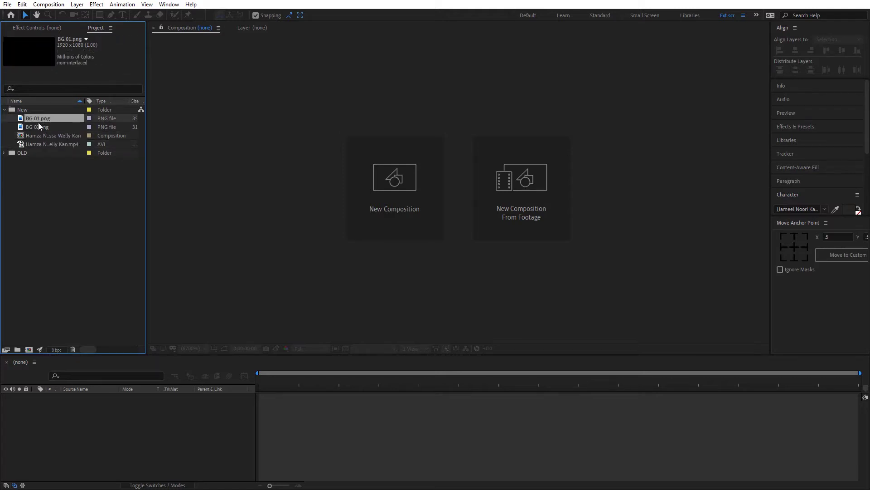
click(35, 127)
click(38, 118)
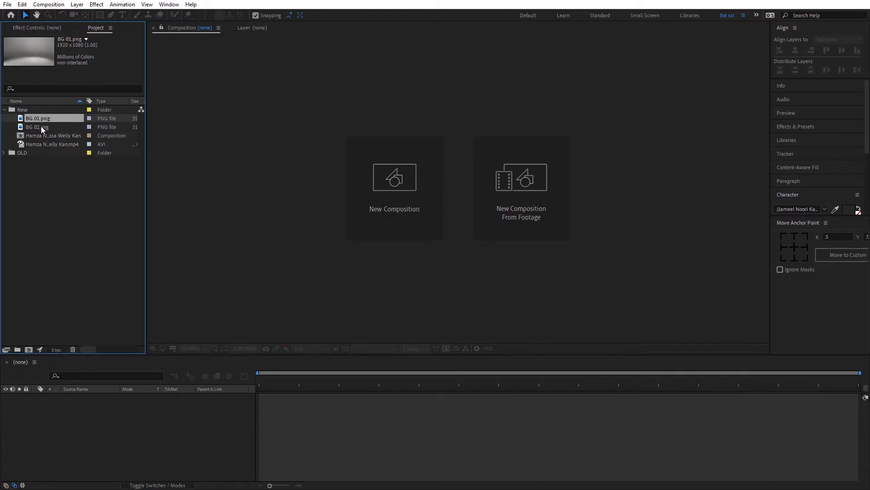
Open and play the guitarist composition at full size, then hide its MP4 video layer
double_click(45, 135)
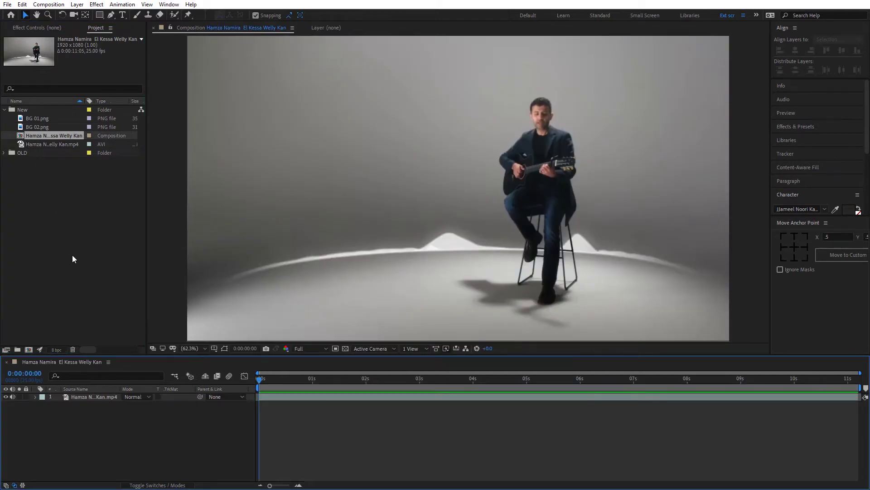
key(space)
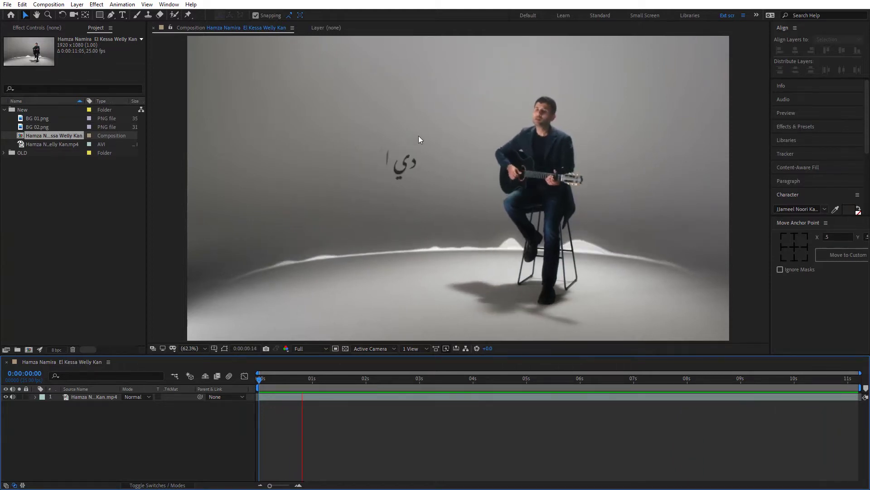
key(slash)
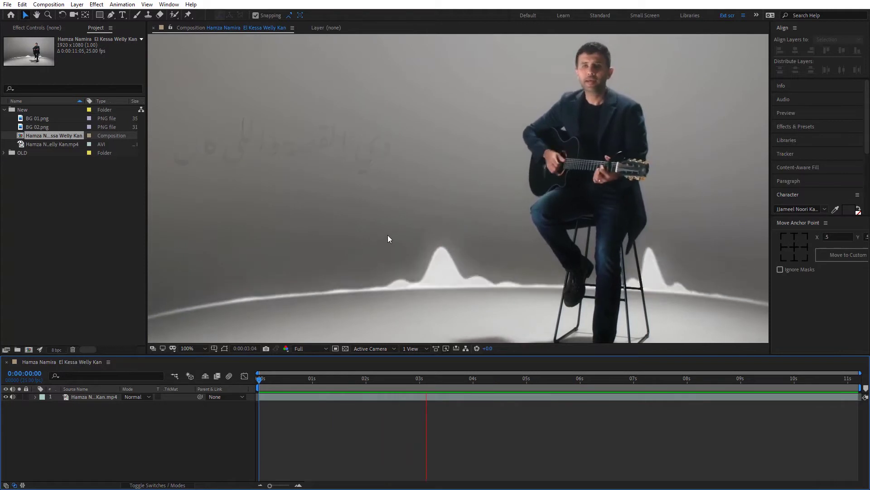
scroll(395, 237, down, 2)
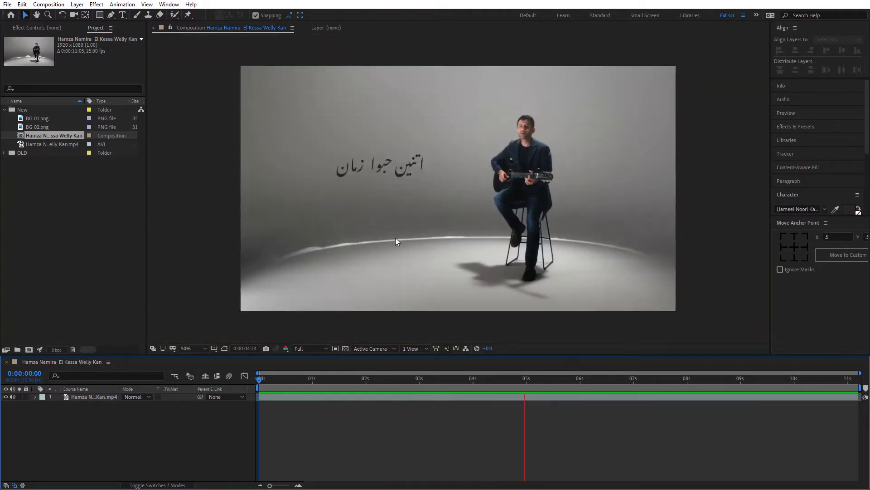
click(5, 397)
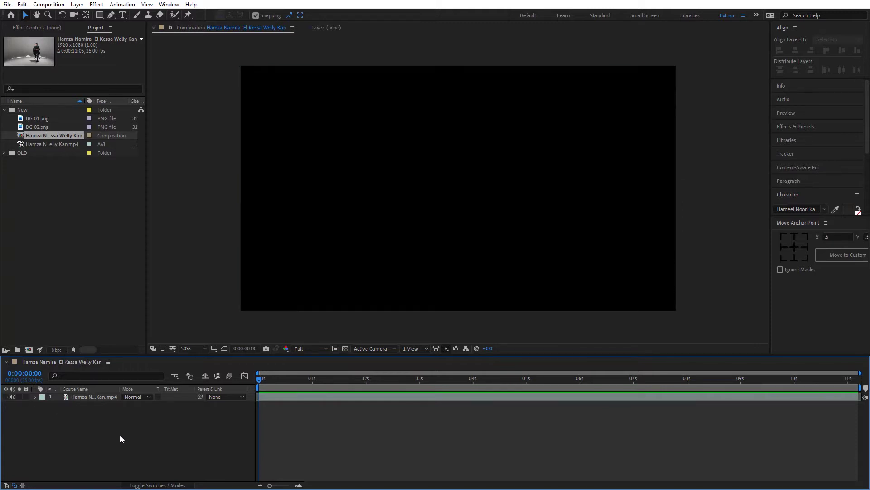
Add BG 01.png and BG 02.png together into the composition above the video
click(36, 118)
ctrl+click(36, 127)
drag(35, 118, 77, 393)
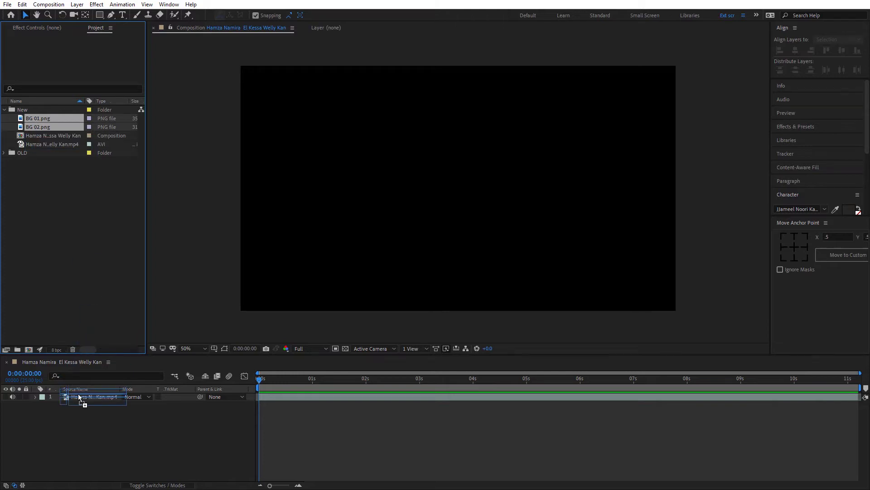
Toggle each background layer's visibility to check it, then lock all three layers
click(6, 397)
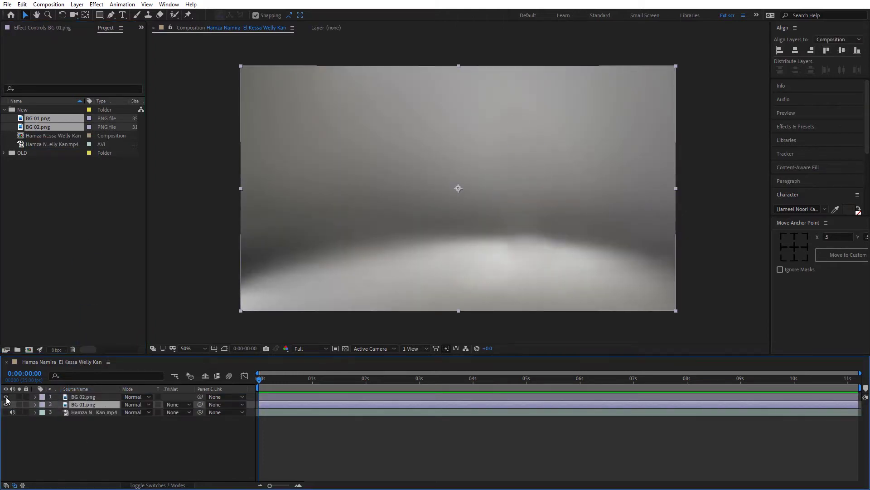
click(5, 397)
click(6, 404)
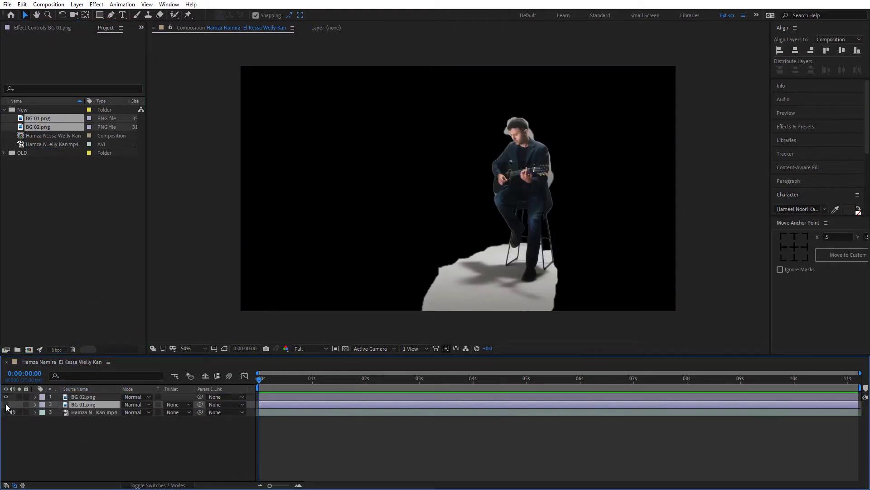
click(5, 405)
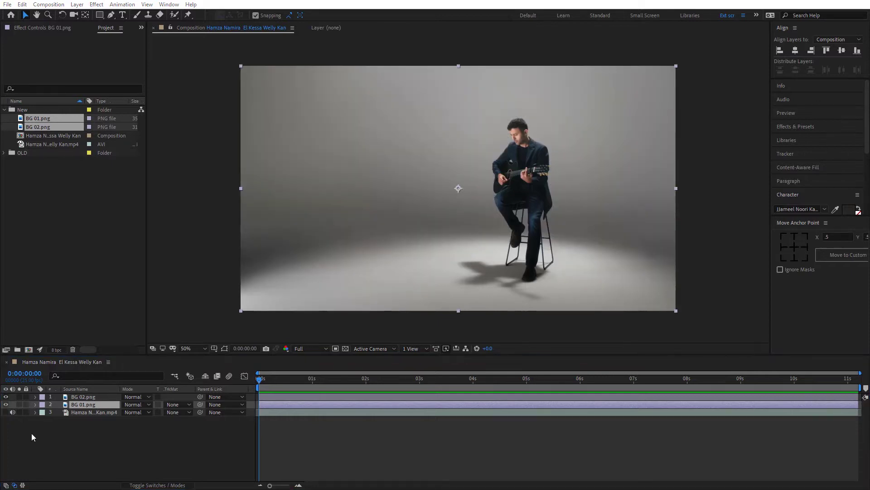
drag(26, 413, 26, 398)
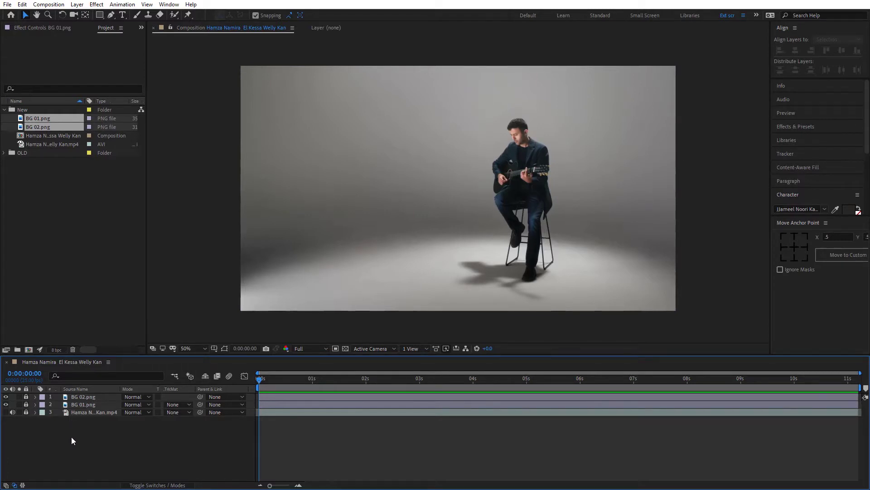
Create a new composition-sized white solid layer, White Solid 1
right_click(113, 445)
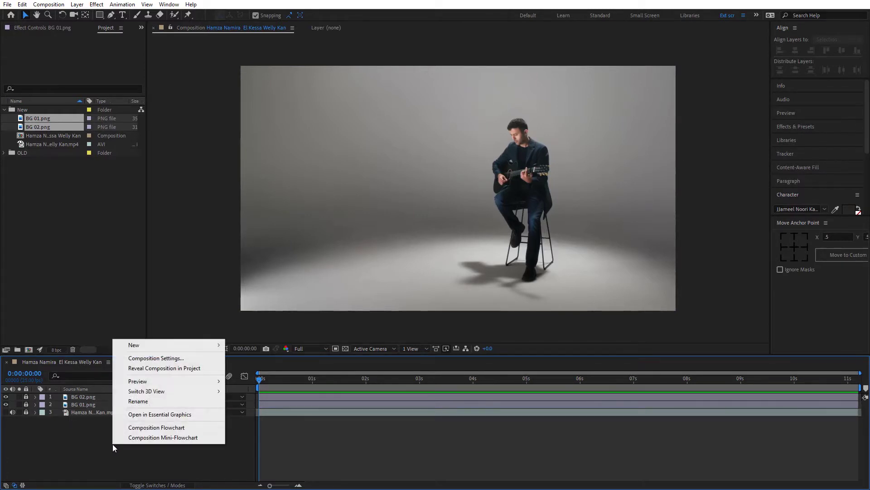
mouse_move(210, 347)
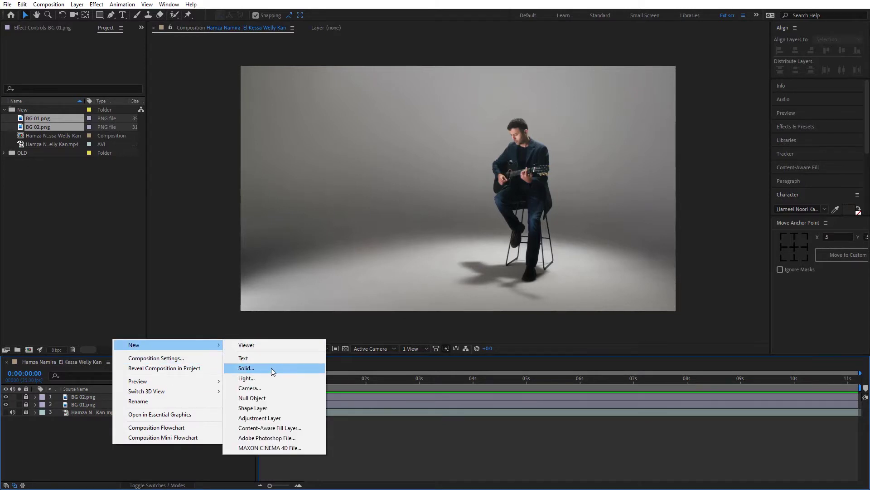
click(271, 368)
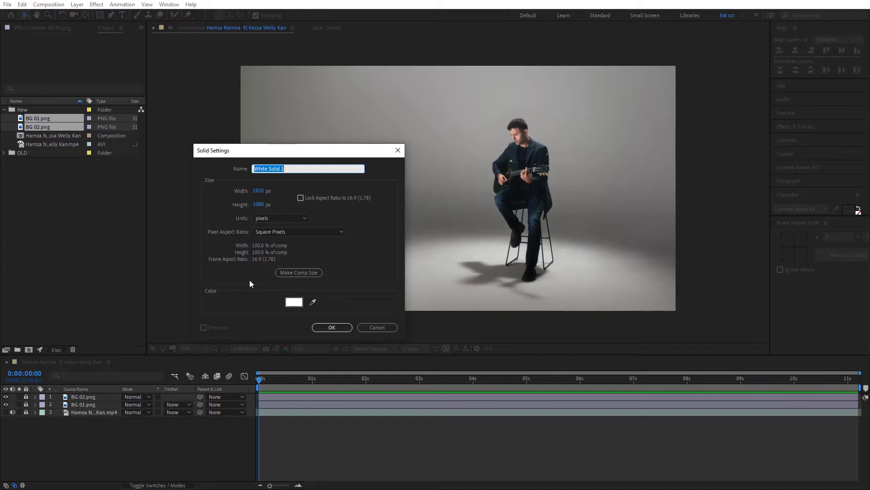
click(291, 273)
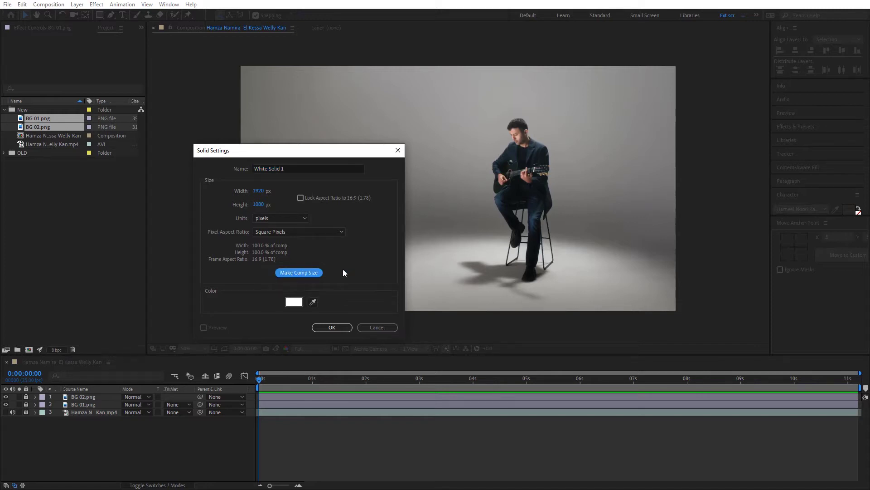
click(332, 327)
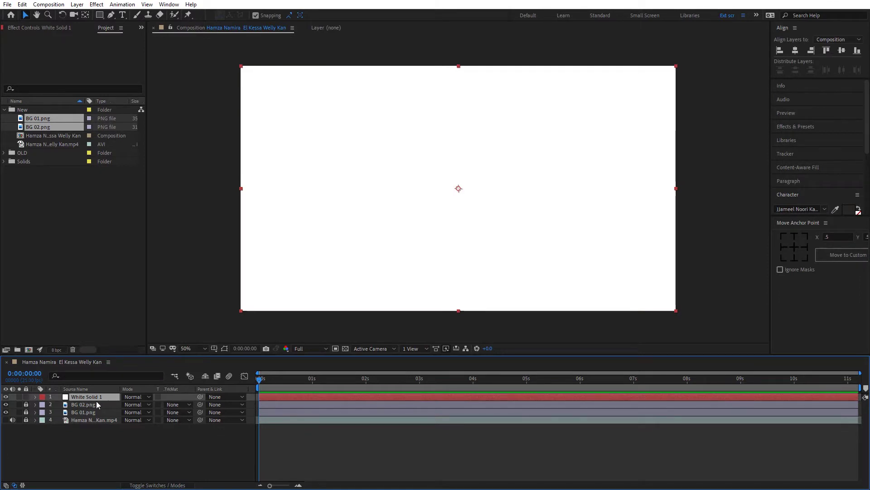
Lower White Solid 1's opacity to 22% so the guitarist scene shows through
key(t)
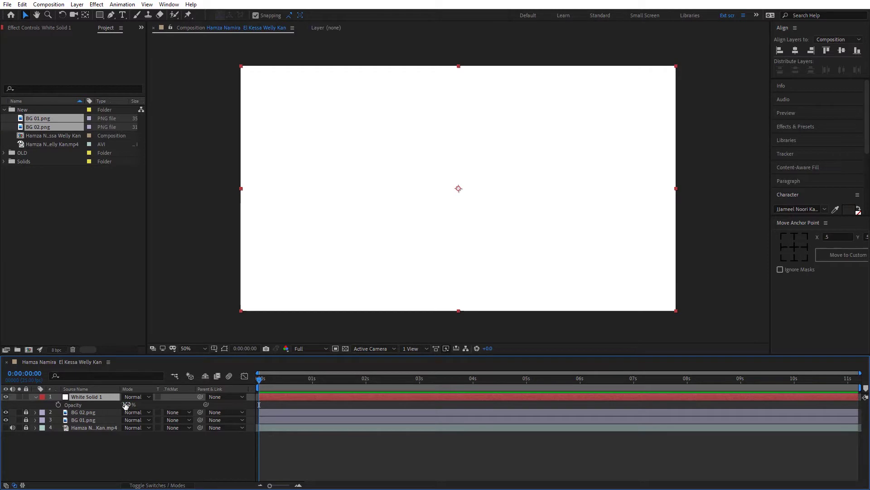
drag(125, 404, 88, 404)
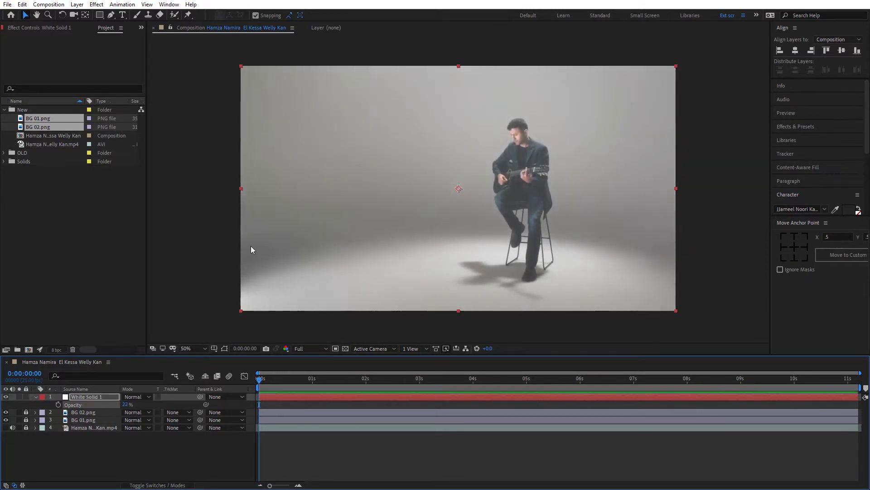
click(260, 243)
click(112, 15)
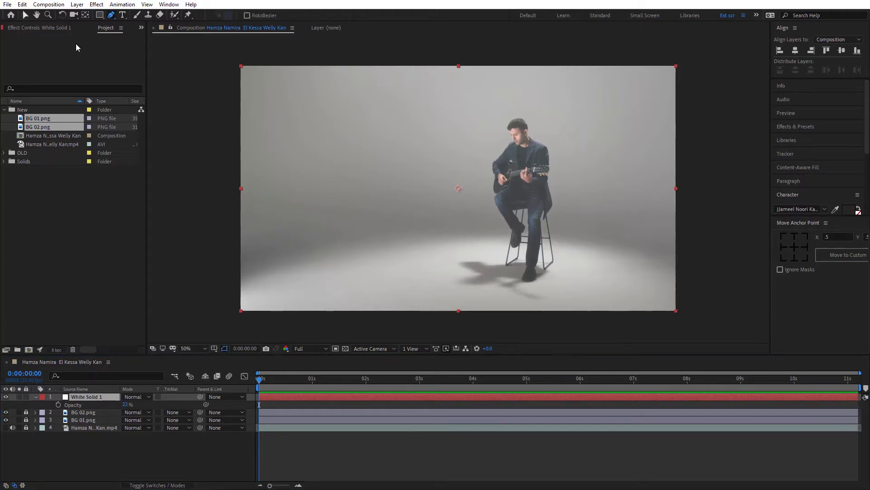
Draw an open curved mask from the lower-left corner to a level point at the floor's centre
click(220, 310)
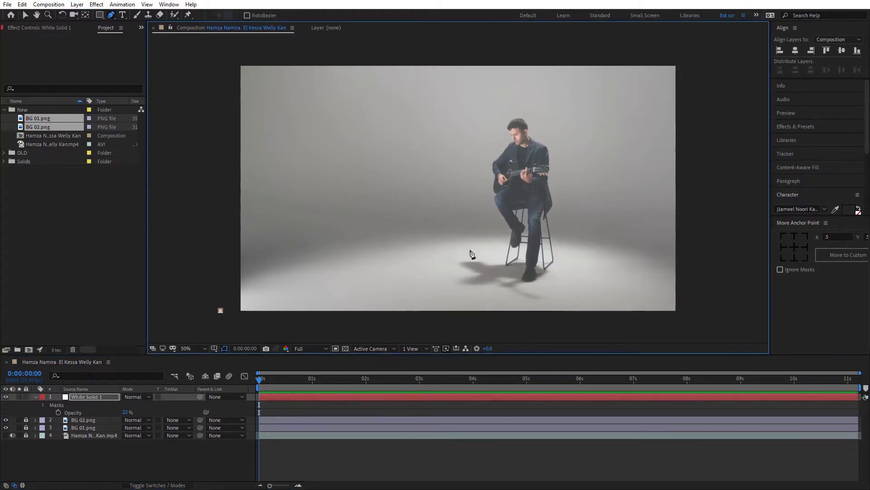
drag(455, 241, 637, 248)
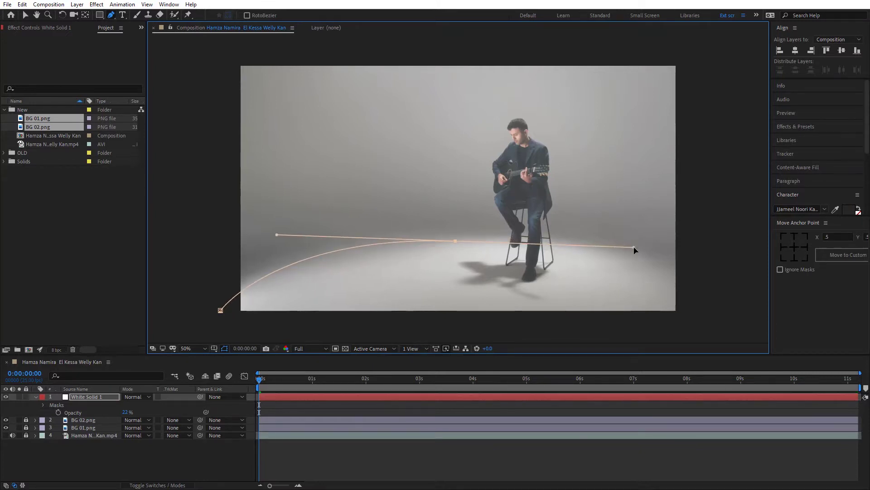
drag(637, 248, 640, 248)
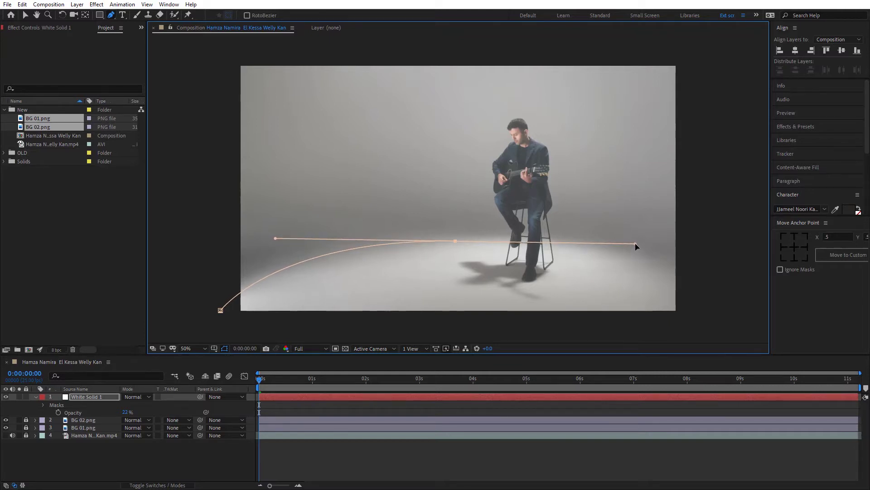
drag(640, 249, 638, 240)
Set White Solid 1's opacity back to 100
click(26, 15)
click(156, 394)
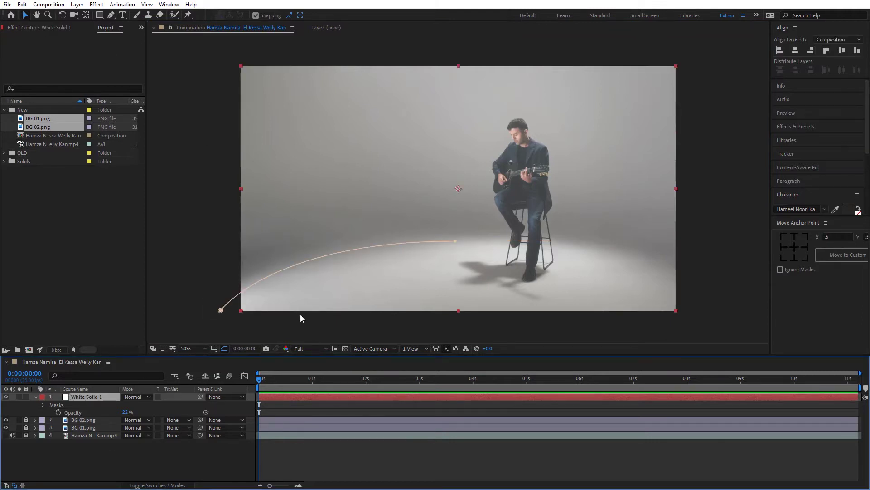
click(127, 412)
text(100)
key(Return)
click(84, 396)
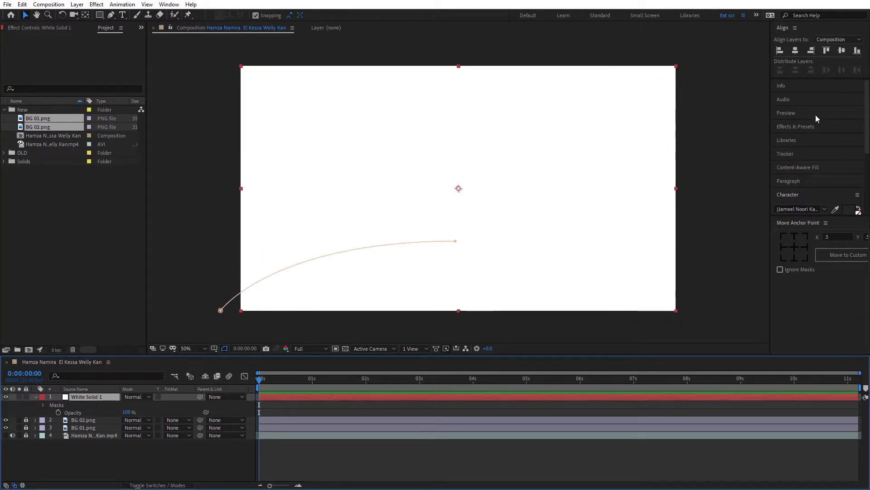
click(807, 126)
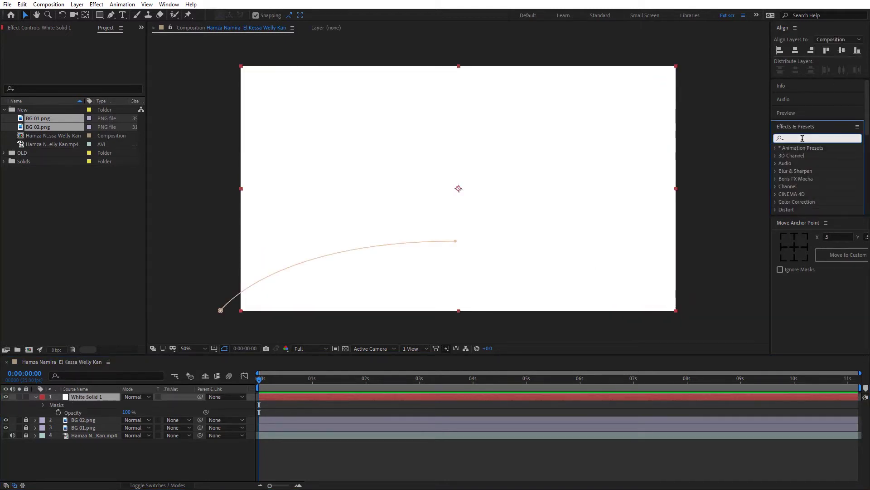
Apply the Audio Spectrum effect to White Solid 1 and fit the composition in the viewer
click(803, 139)
text(audio sp)
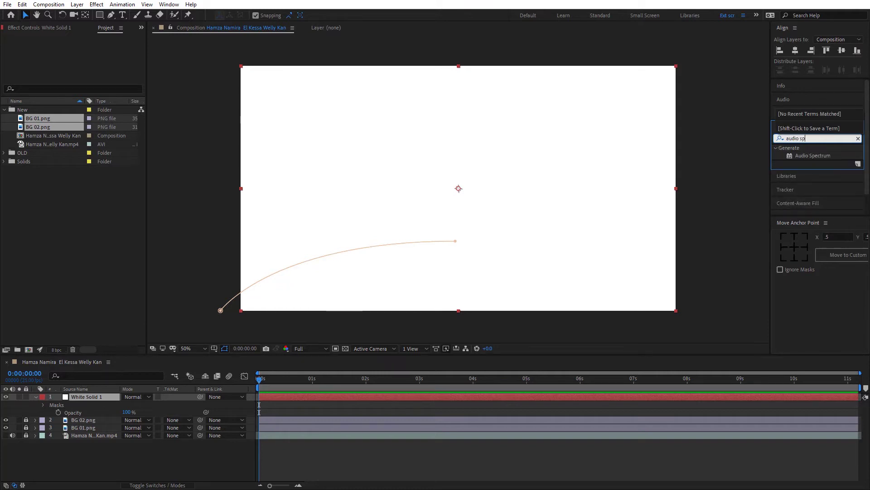
drag(813, 156, 108, 392)
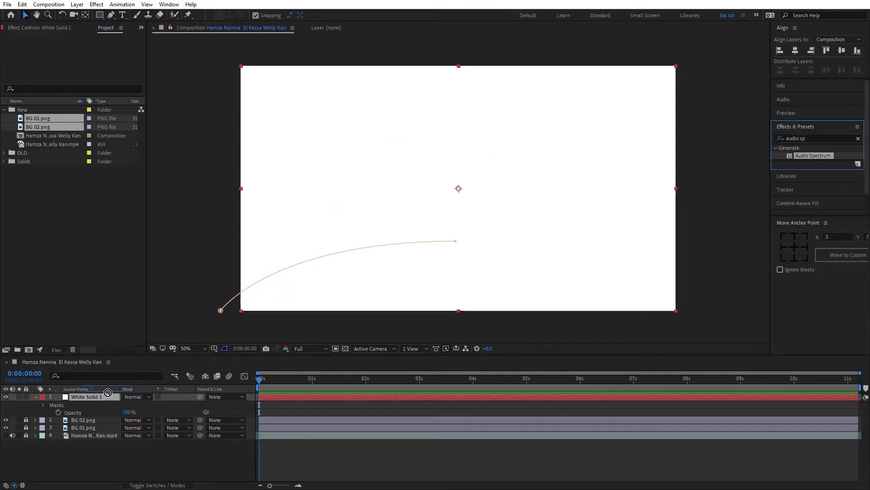
drag(108, 392, 103, 399)
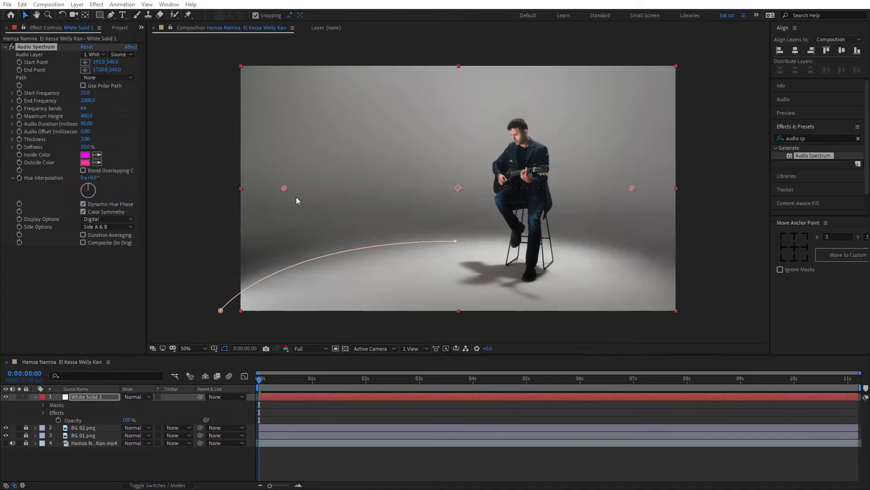
click(192, 348)
click(212, 189)
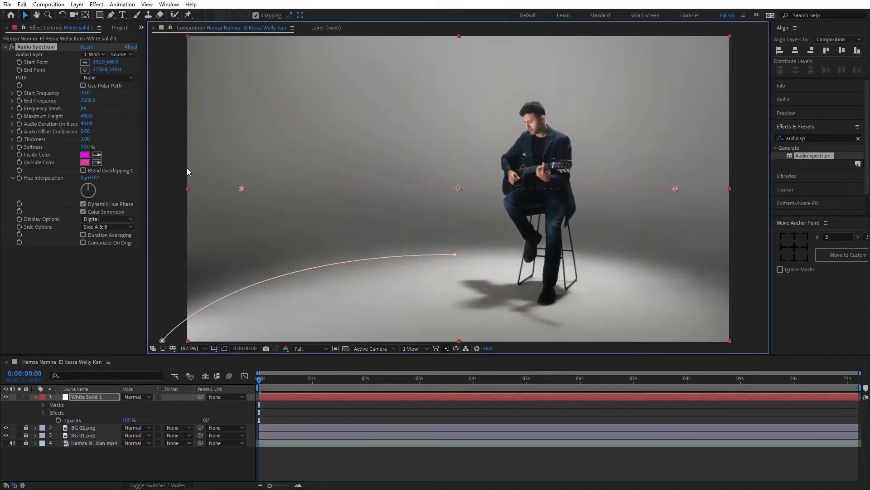
Set the Audio Spectrum's Audio Layer to the guitarist MP4 and its Path to Mask 1
click(74, 56)
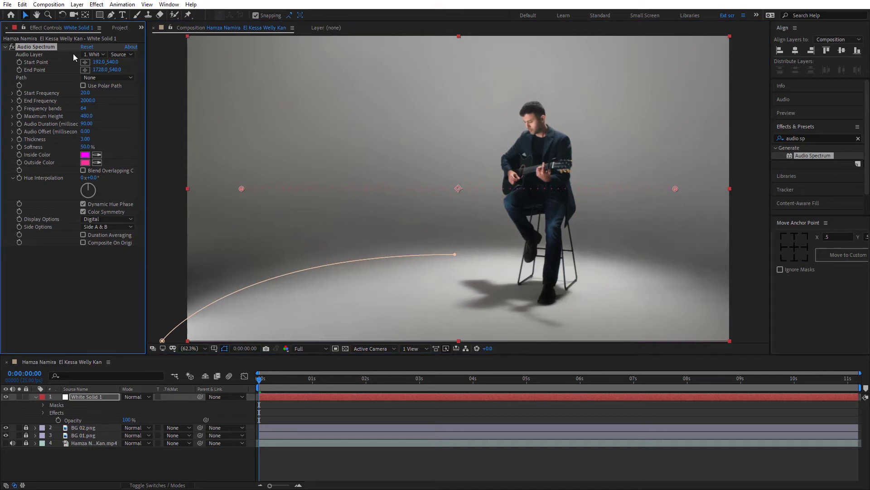
click(91, 54)
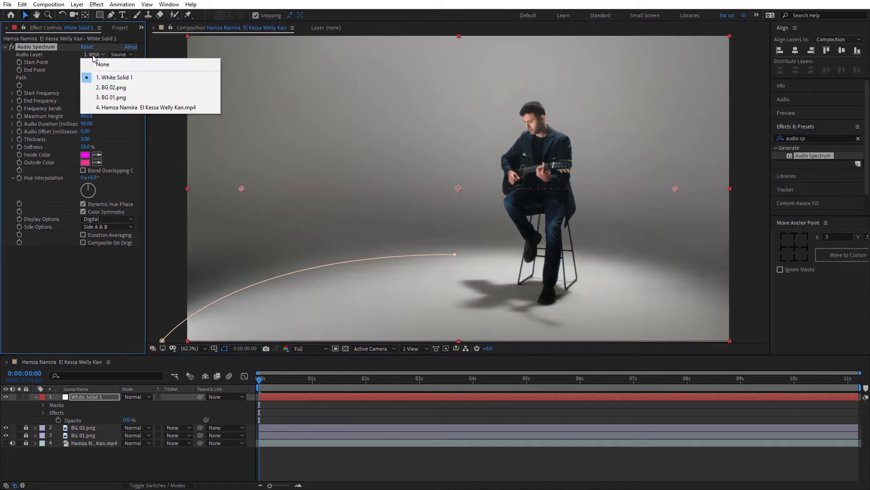
click(114, 108)
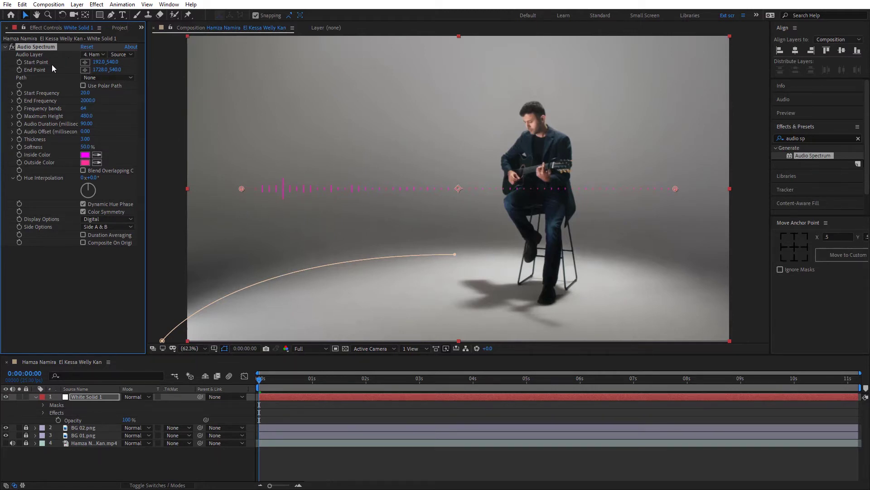
click(89, 78)
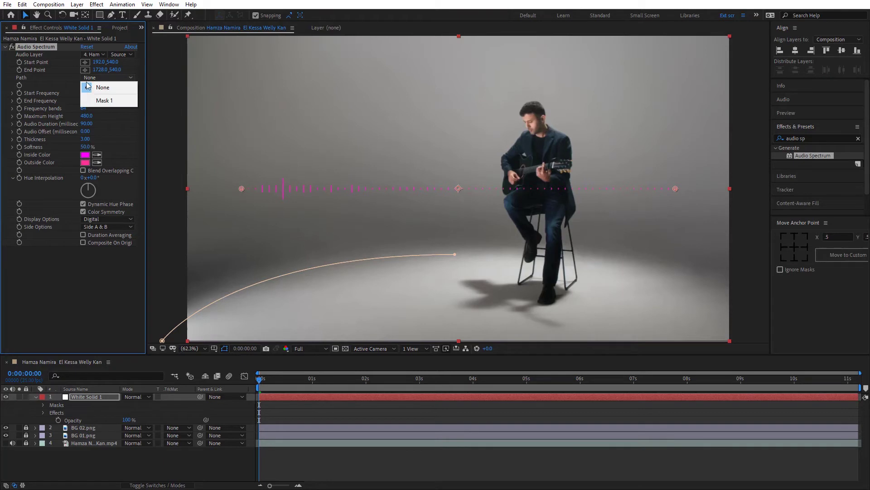
click(104, 101)
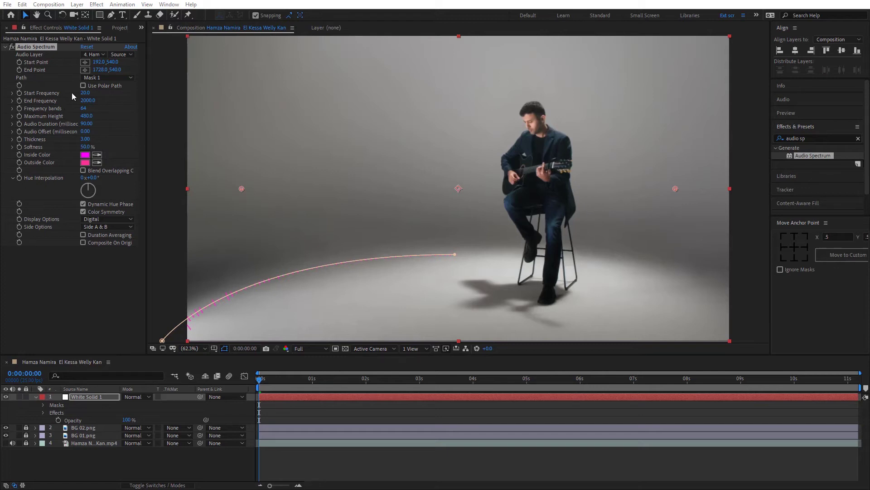
Set Start Frequency 1, End Frequency 700, 700 bands, Max Height 300 and Duration 100
click(85, 93)
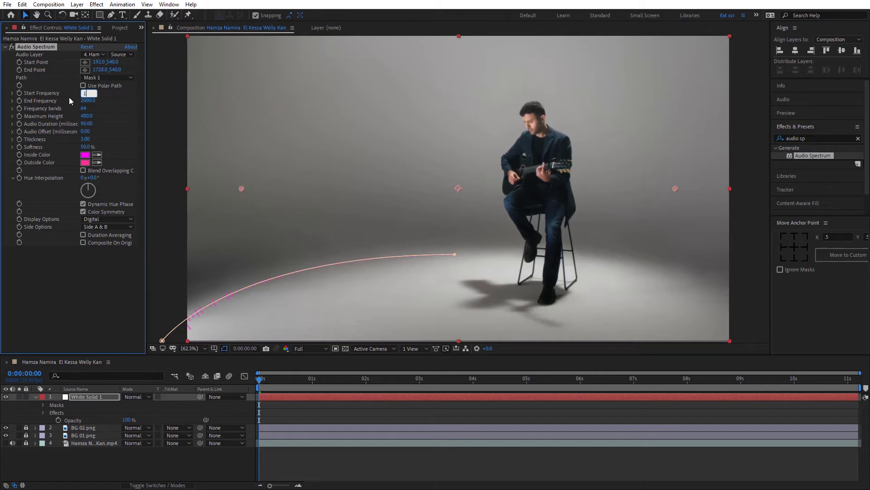
key(Tab)
key(Tab)
text(700)
key(Tab)
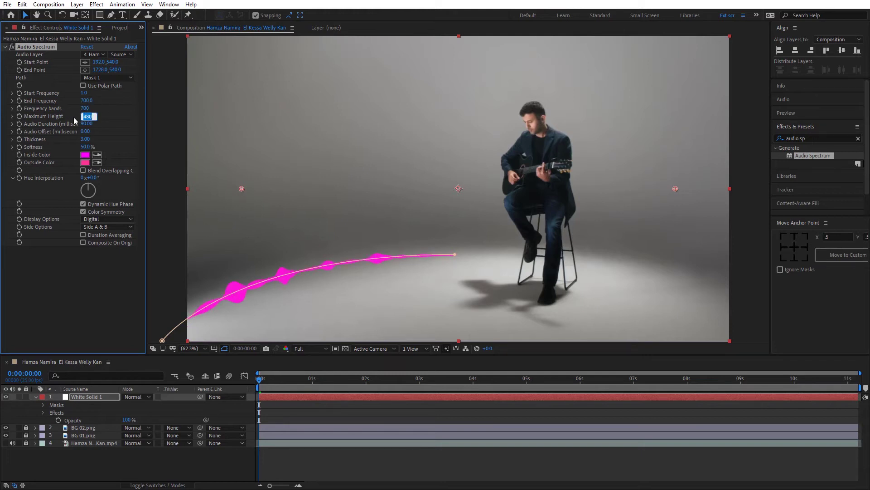
text(300)
text(100)
key(Tab)
key(Tab)
Make the spectrum's inside colour light grey and its outside colour grey
click(84, 158)
drag(309, 133, 282, 130)
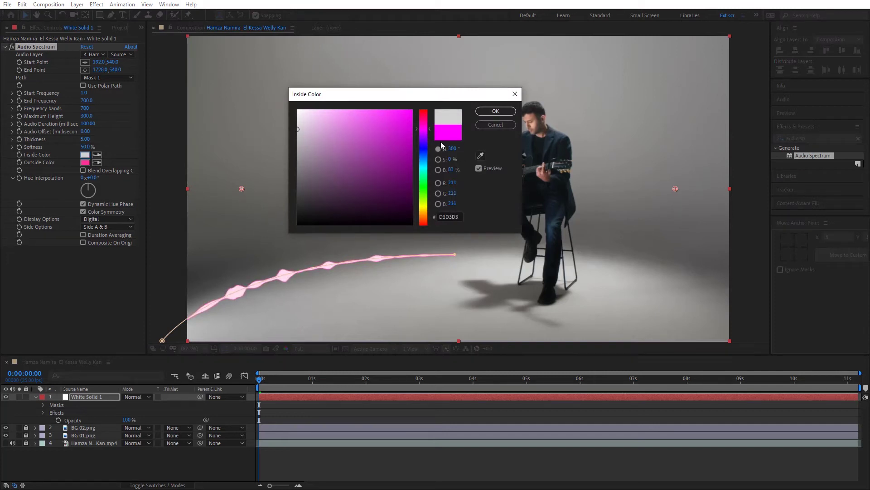
click(489, 111)
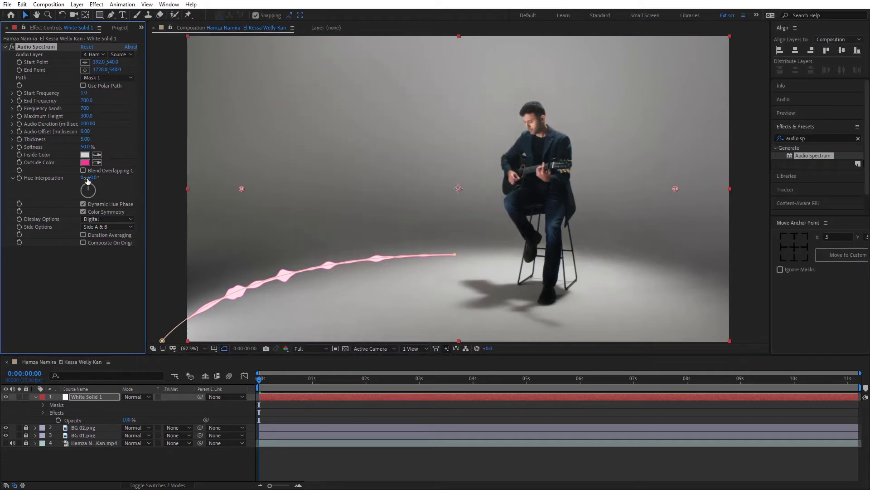
click(85, 162)
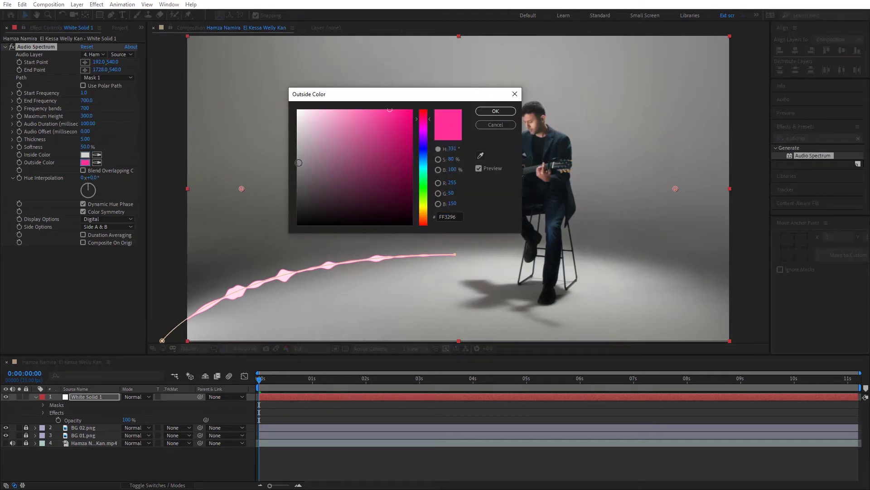
drag(299, 163, 298, 187)
key(Return)
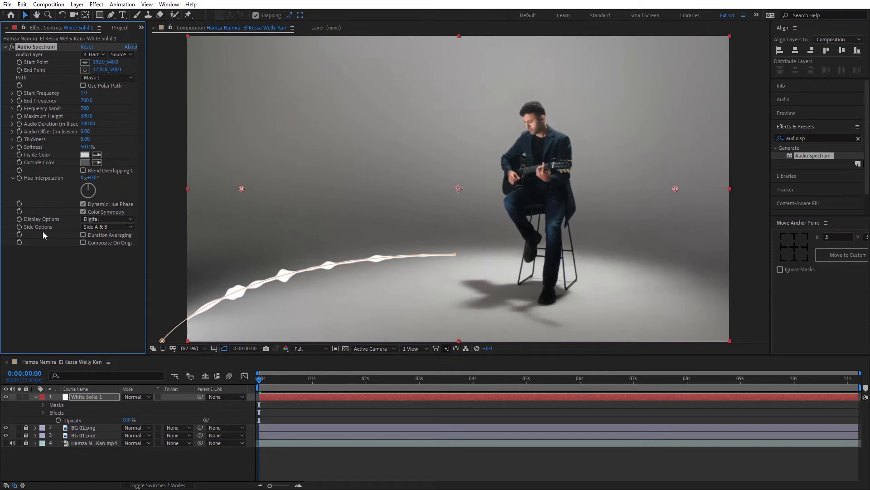
Draw the spectrum on Side A only and preview the animation
click(86, 227)
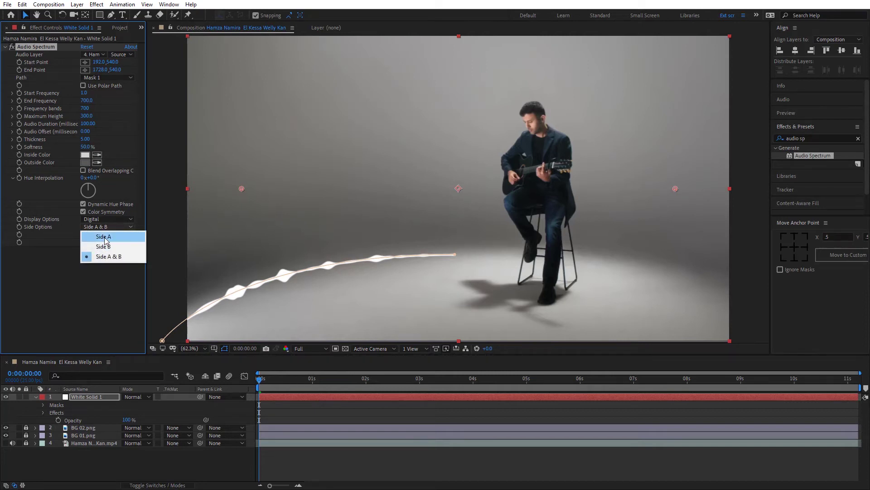
click(104, 235)
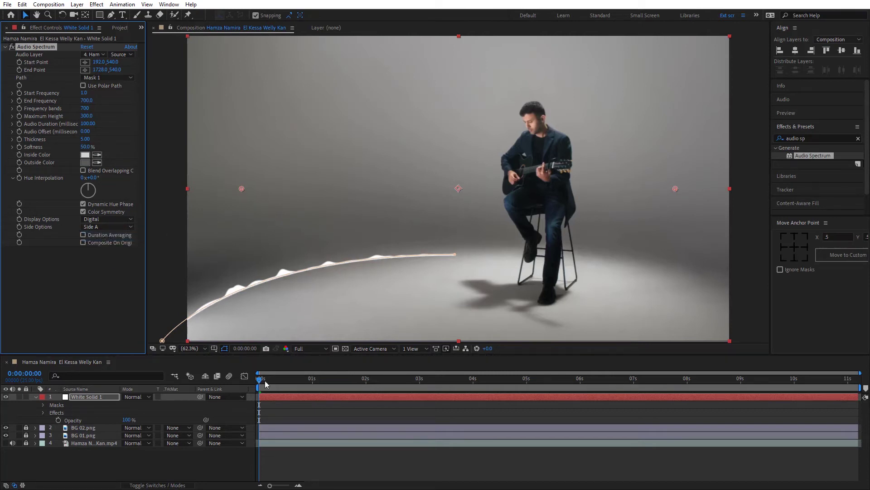
key(space)
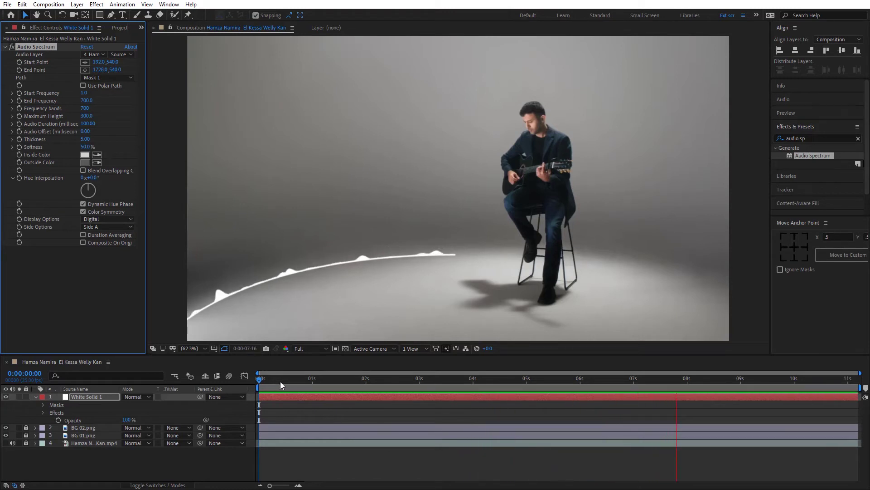
click(78, 406)
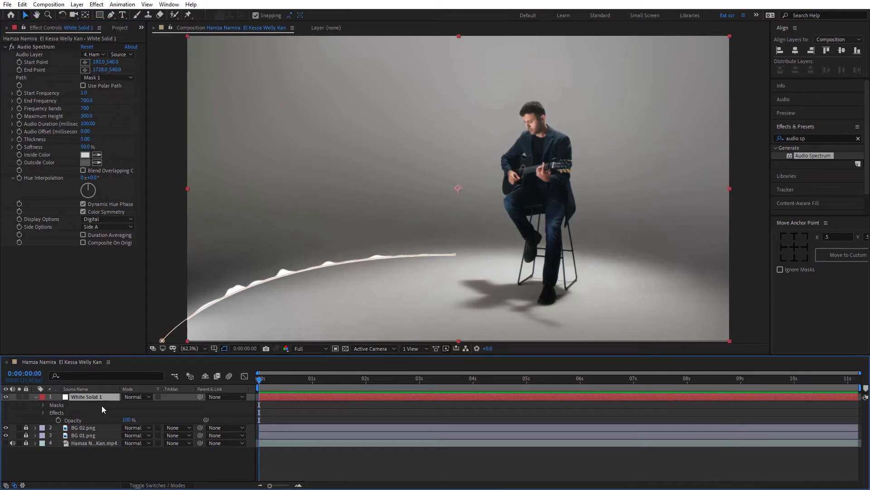
Rename the spectrum solid layer to 'audio spec'
key(Return)
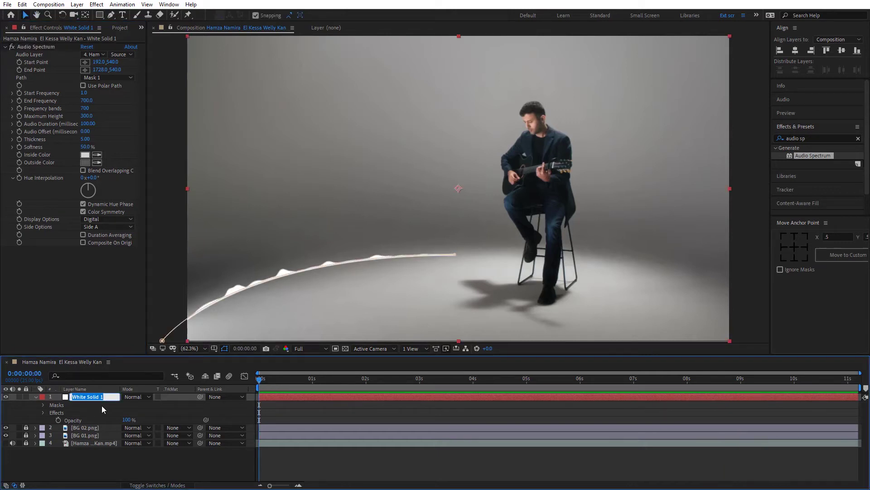
text(audiospec)
key(Return)
Duplicate audio spec as audio spec 2 and flip the copy horizontally
key(ctrl+d)
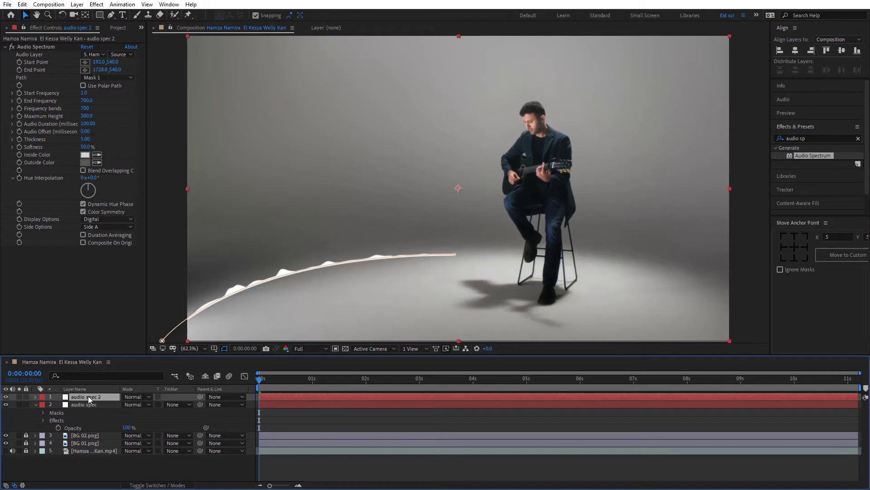
right_click(88, 396)
mouse_move(138, 190)
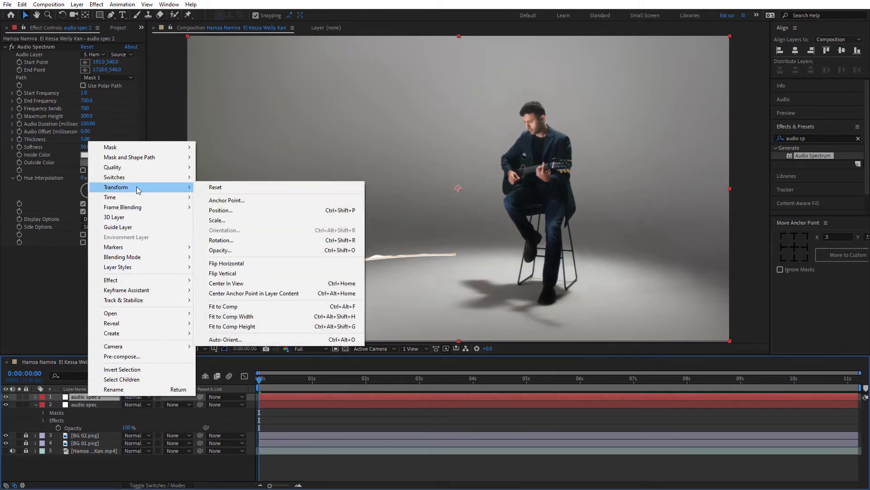
click(238, 263)
click(455, 256)
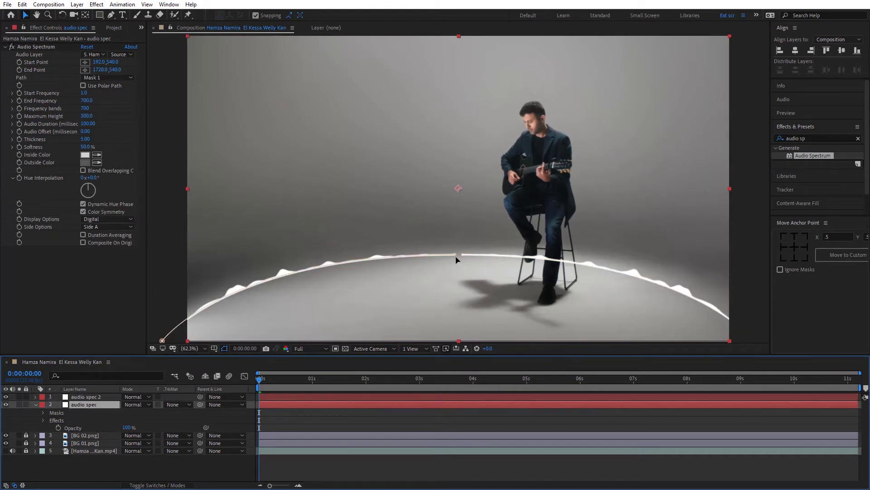
Drag the mask end vertices of audio spec and audio spec 2 to the floor's centre so they join
scroll(463, 265, up, 2)
scroll(464, 266, up, 2)
key(h)
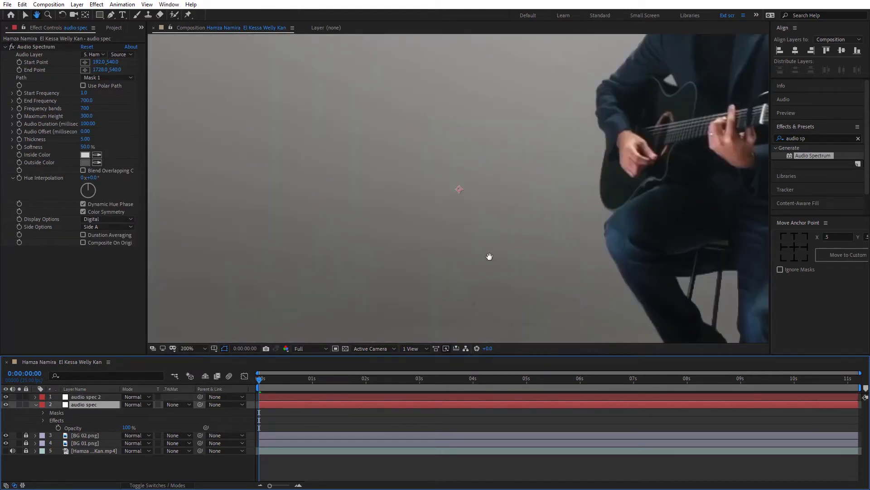
drag(489, 257, 488, 169)
key(v)
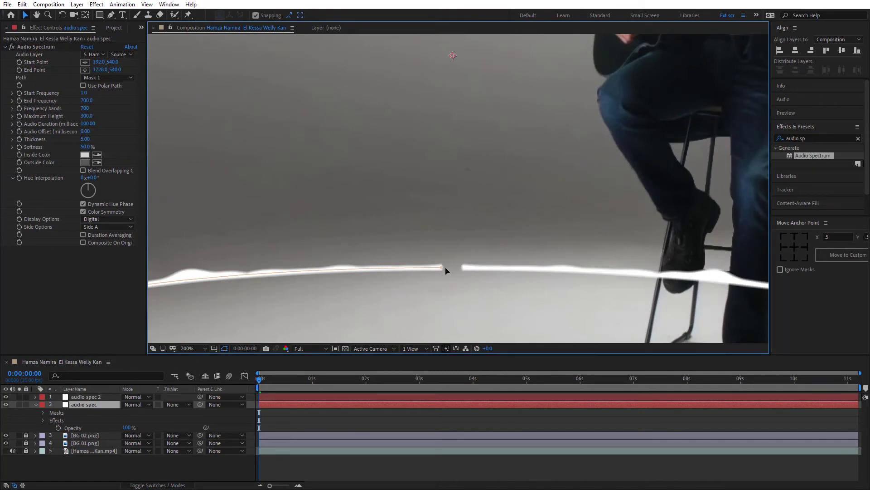
click(445, 268)
drag(445, 268, 454, 268)
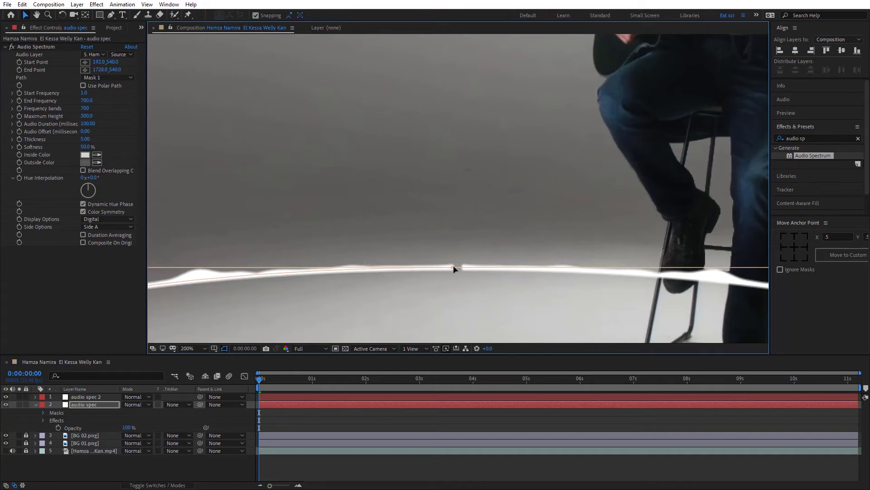
click(96, 398)
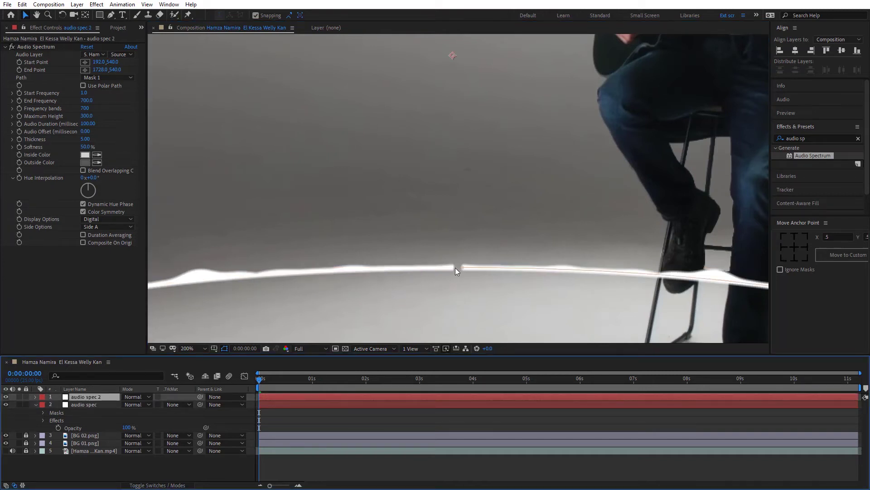
drag(463, 268, 454, 268)
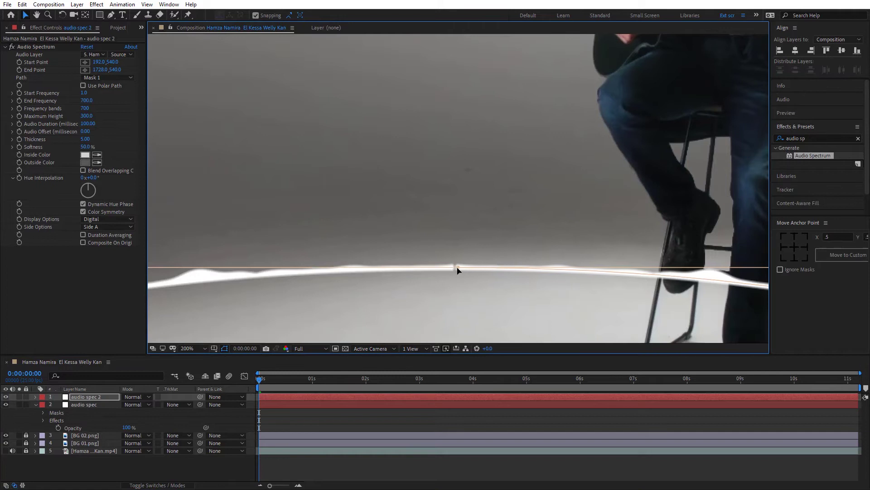
key(comma)
key(comma)
key(comma)
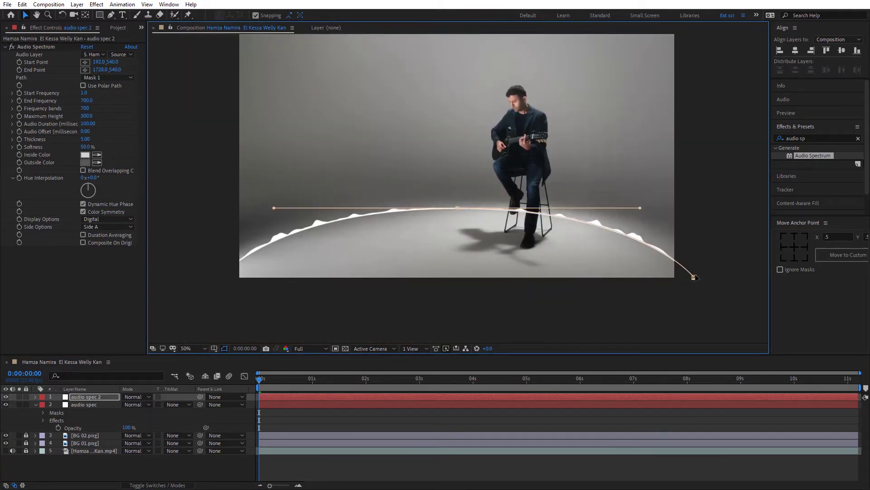
Reshape the right end of the spectrum arc and scrub the first second to check it
drag(694, 278, 703, 255)
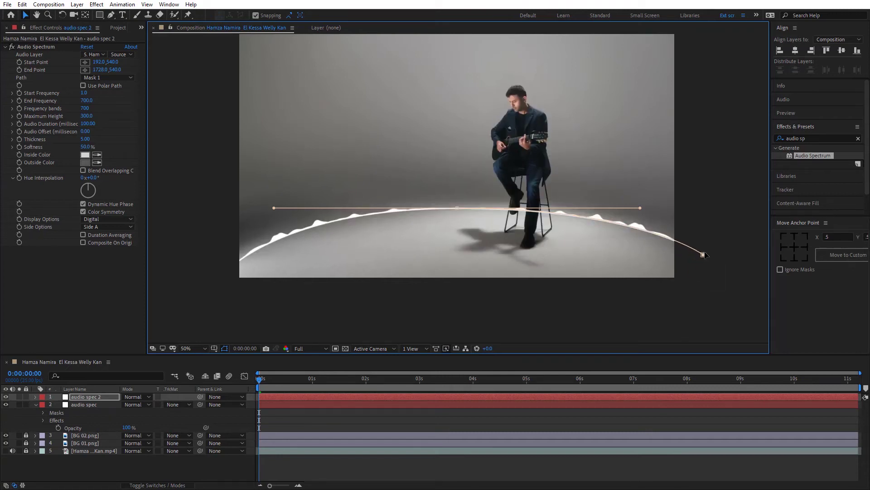
click(268, 437)
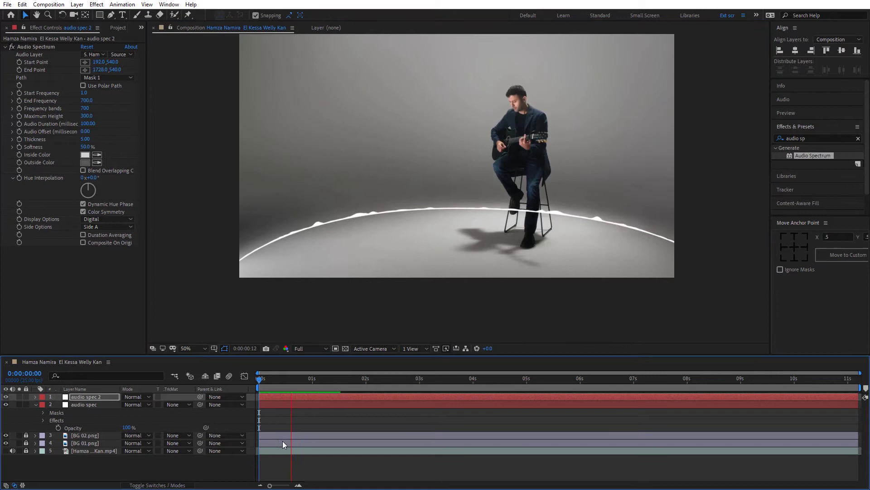
click(281, 391)
drag(254, 383, 315, 383)
click(276, 384)
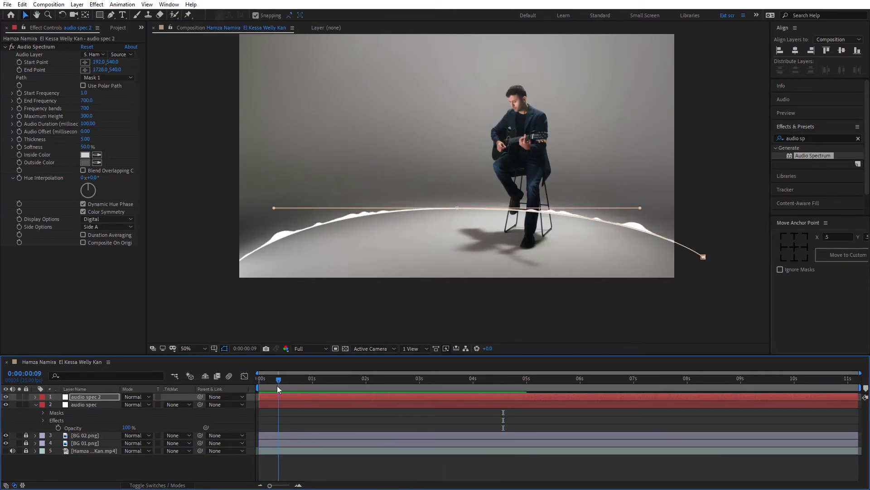
Move both spectrum layers below BG 02.png and play the result from the start
ctrl+click(79, 405)
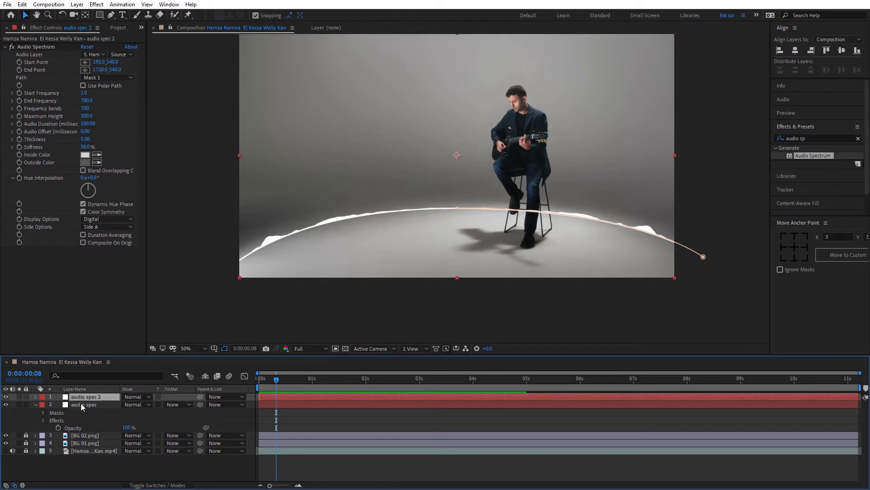
drag(79, 404, 78, 442)
key(Home)
key(space)
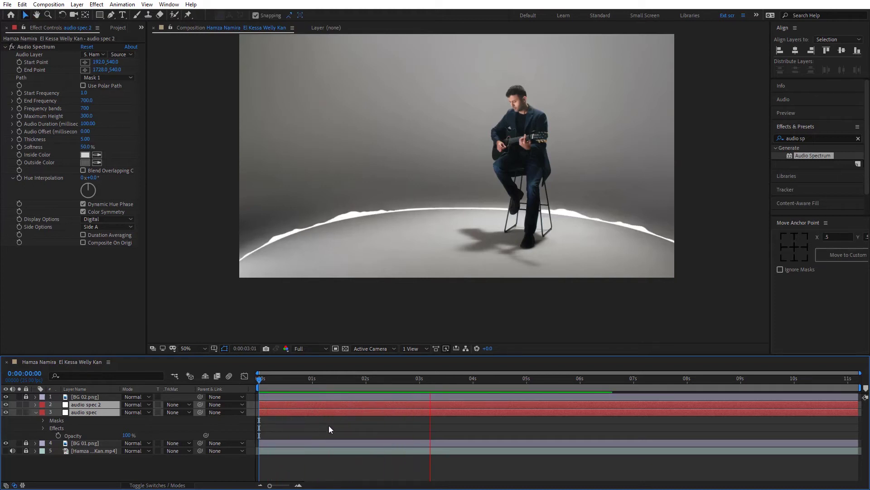
key(space)
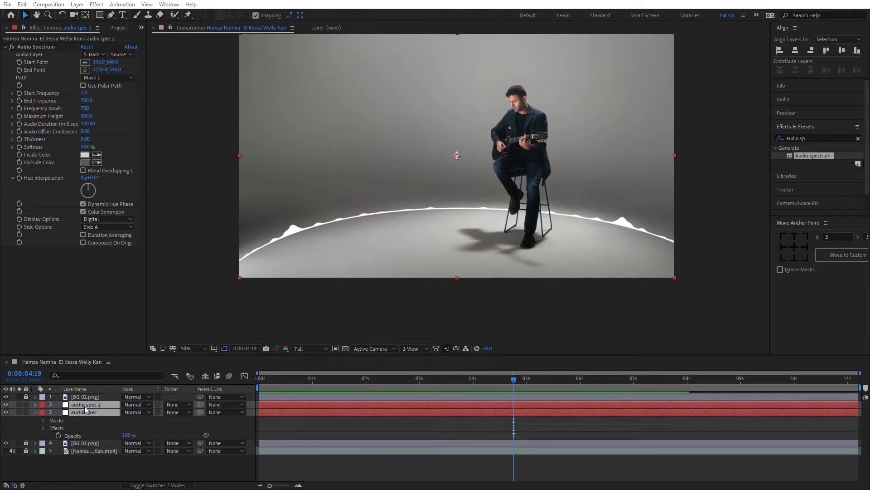
Pre-compose audio spec and audio spec 2 into a new composition named 'audio 01'
right_click(85, 409)
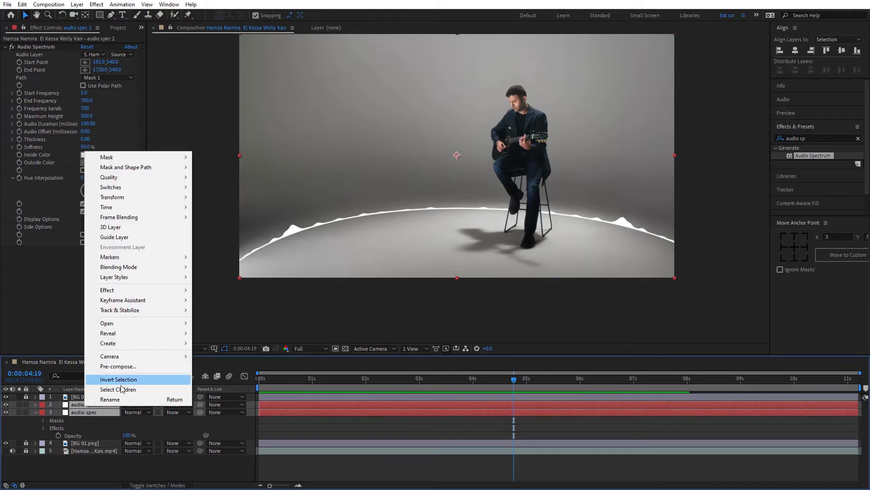
click(128, 366)
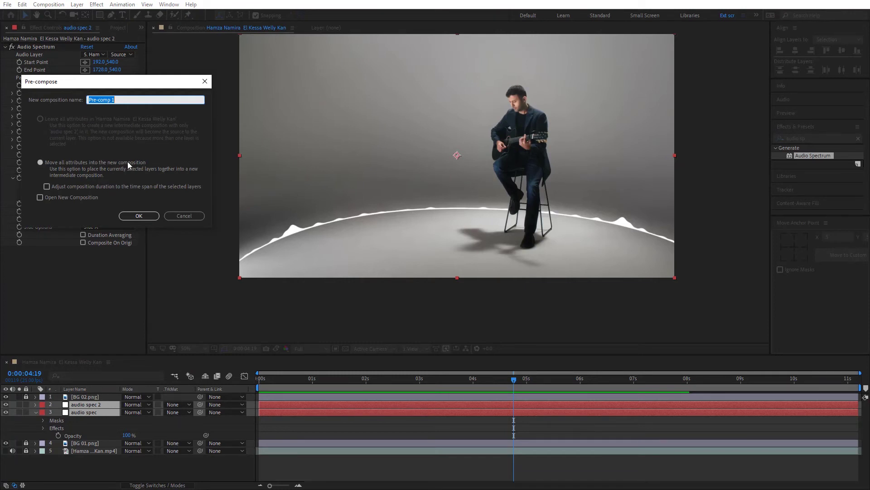
text(audio )
text(01)
click(144, 215)
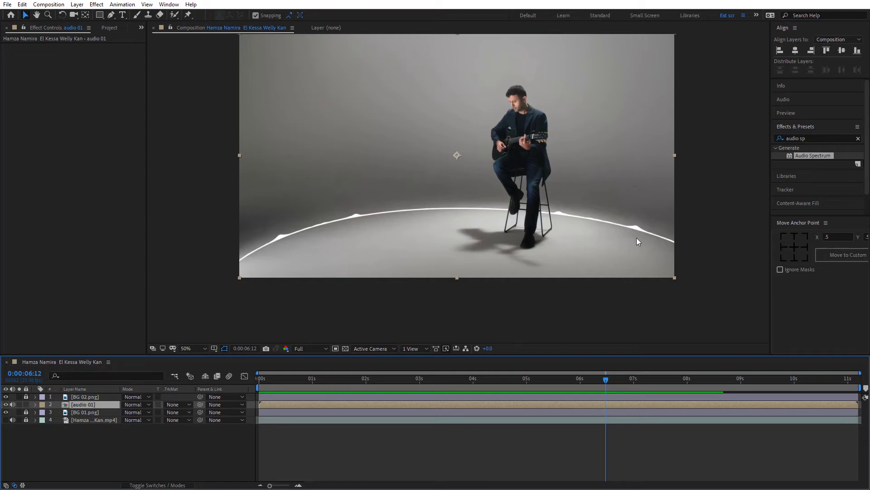
Draw a closed rectangular mask with the Pen tool around the frame on audio 01
click(80, 403)
click(110, 15)
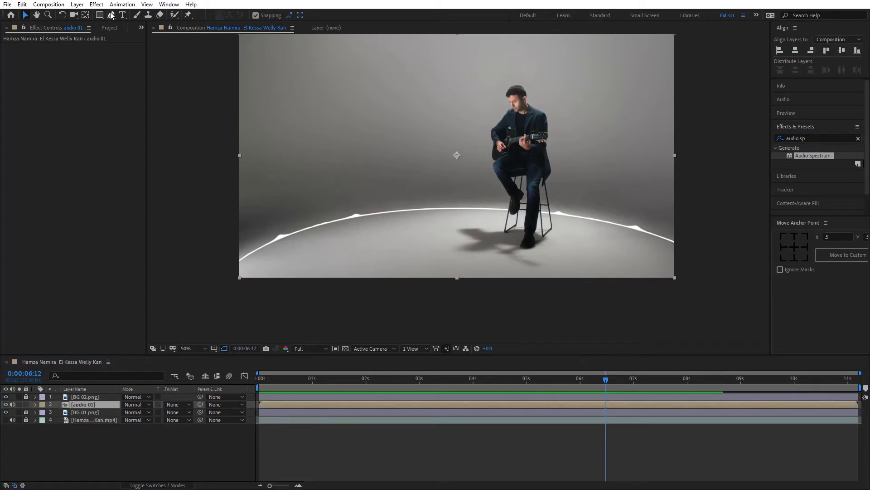
click(232, 72)
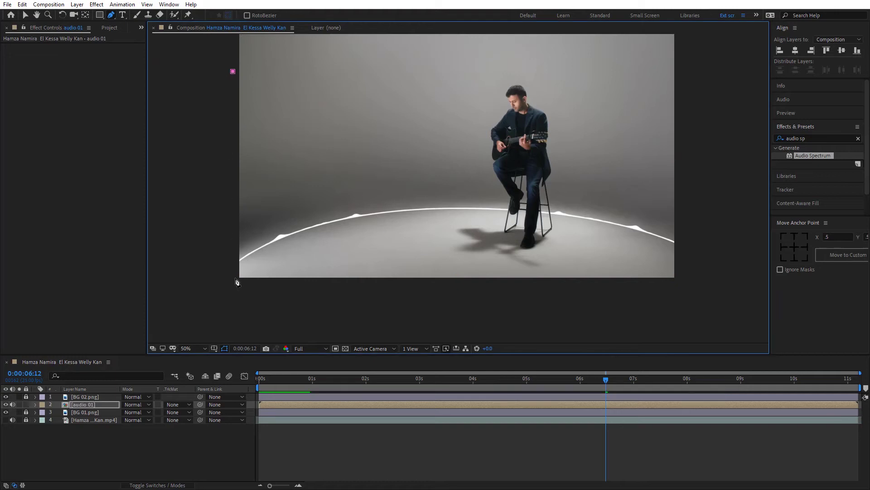
click(233, 327)
click(690, 325)
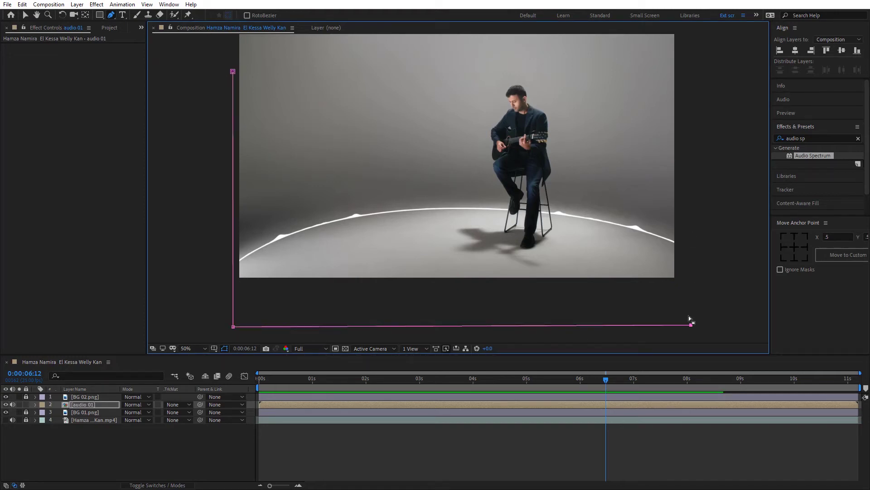
key(ctrl+z)
click(684, 325)
click(681, 67)
click(232, 71)
Set Mask 1's feather to 150 pixels and its expansion to -200 pixels
click(35, 404)
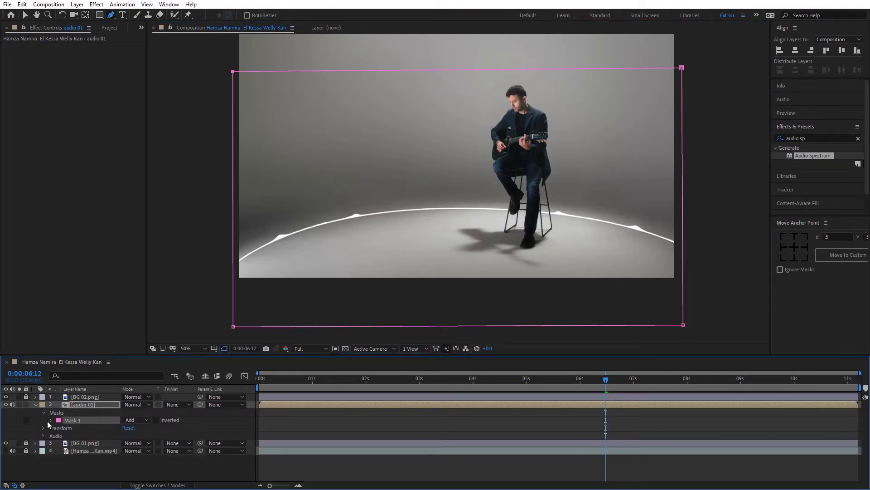
click(50, 420)
click(138, 435)
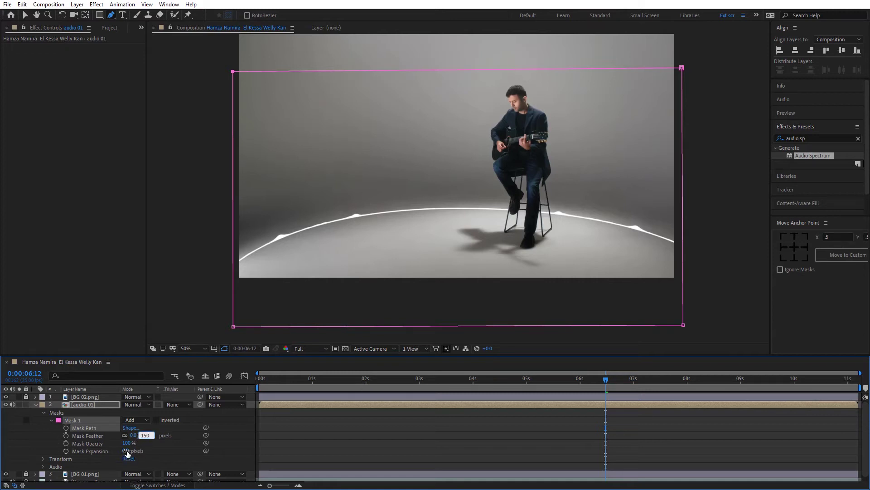
key(Return)
drag(134, 451, 53, 449)
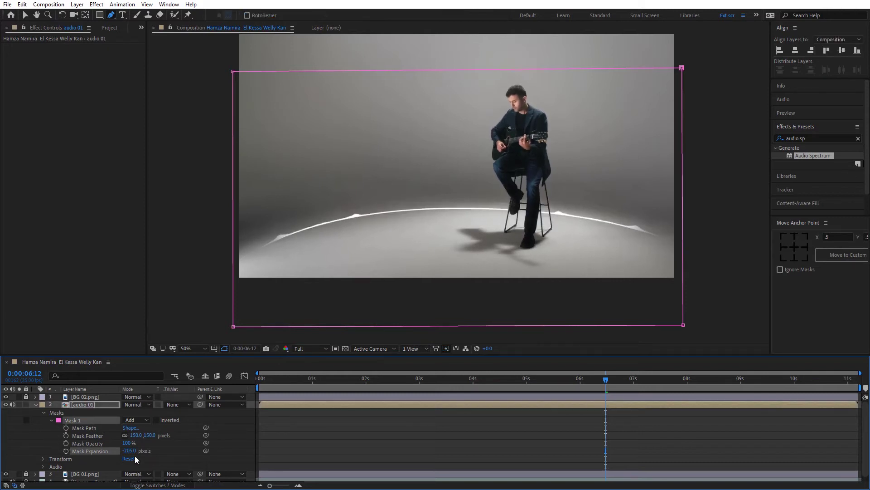
click(131, 450)
text(-)
key(Return)
key(Home)
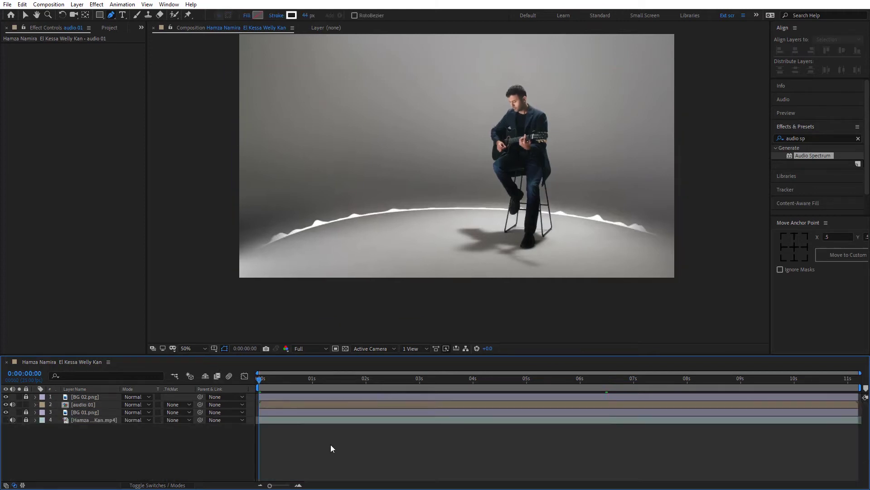
Duplicate the audio 01 composition as audio 02 and open it
key(space)
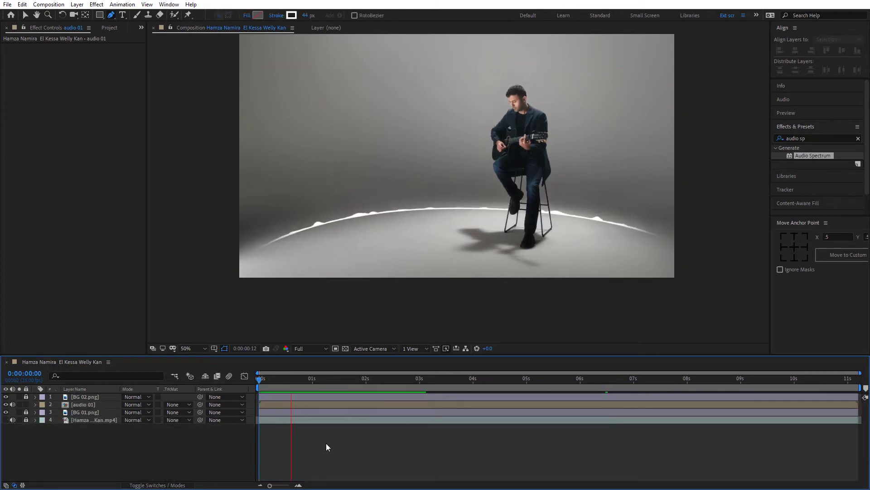
click(110, 29)
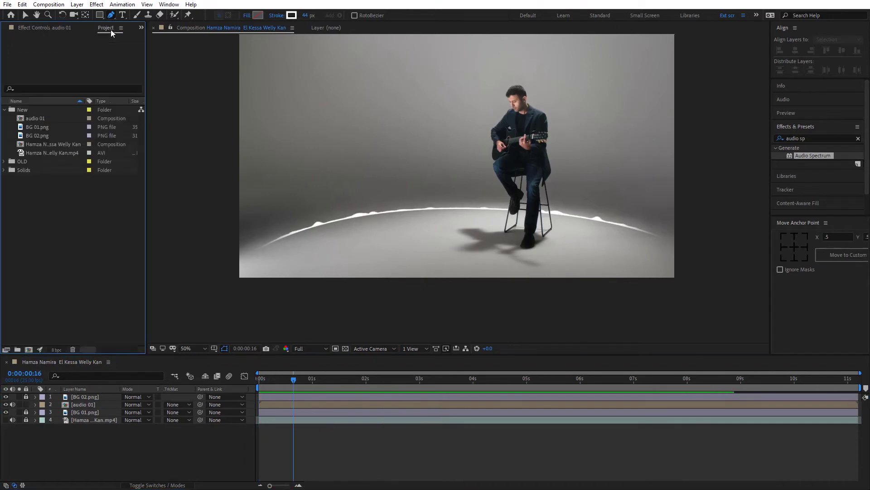
click(32, 118)
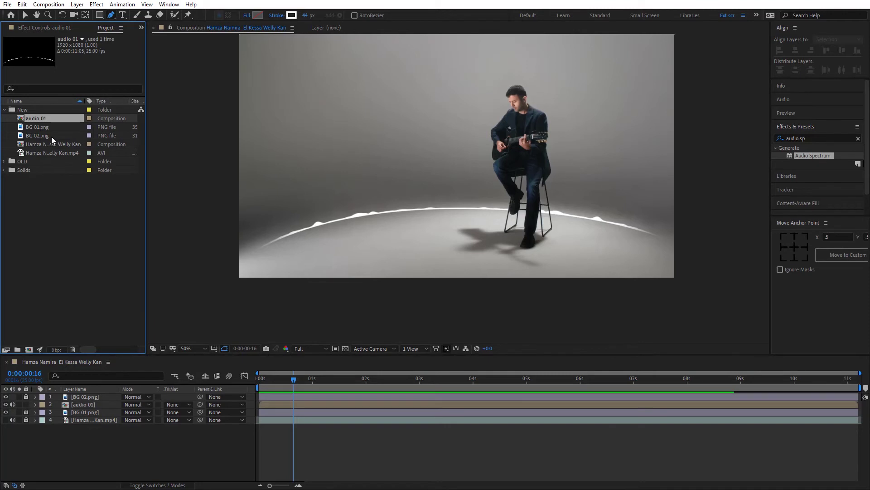
key(ctrl+d)
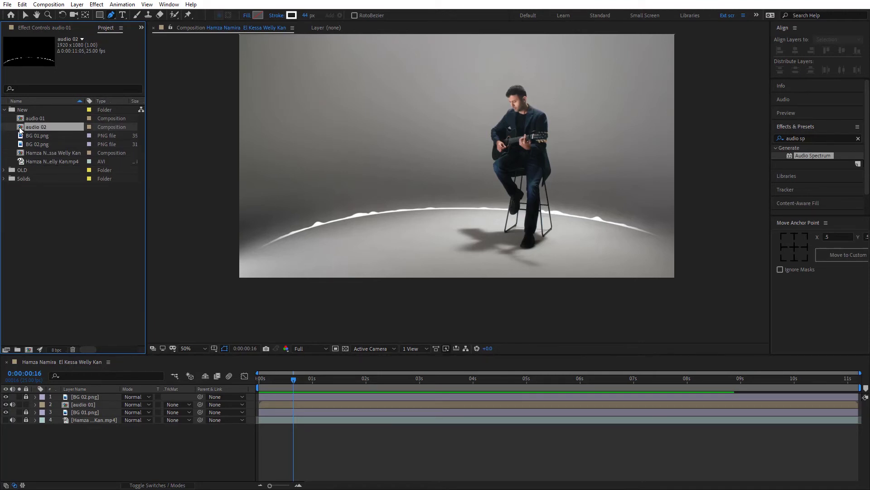
double_click(20, 129)
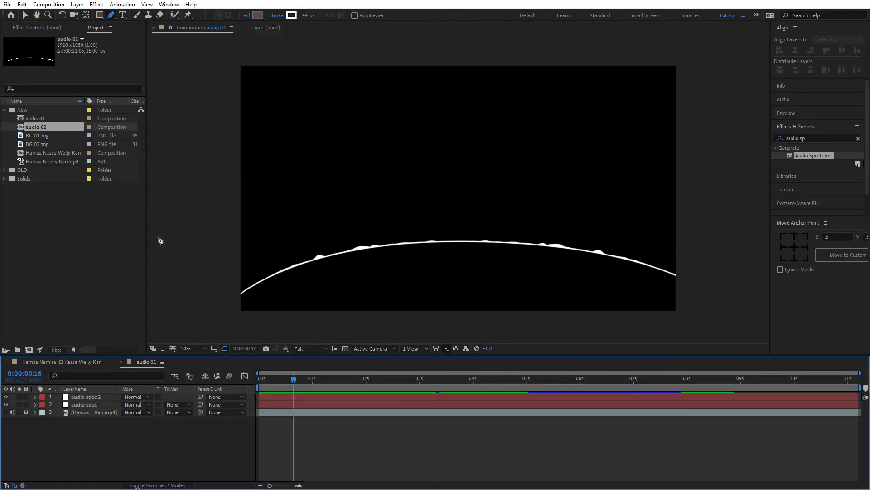
Set Audio Spectrum Start Frequency 3 and End Frequency 500 on both spectrum layers
click(91, 404)
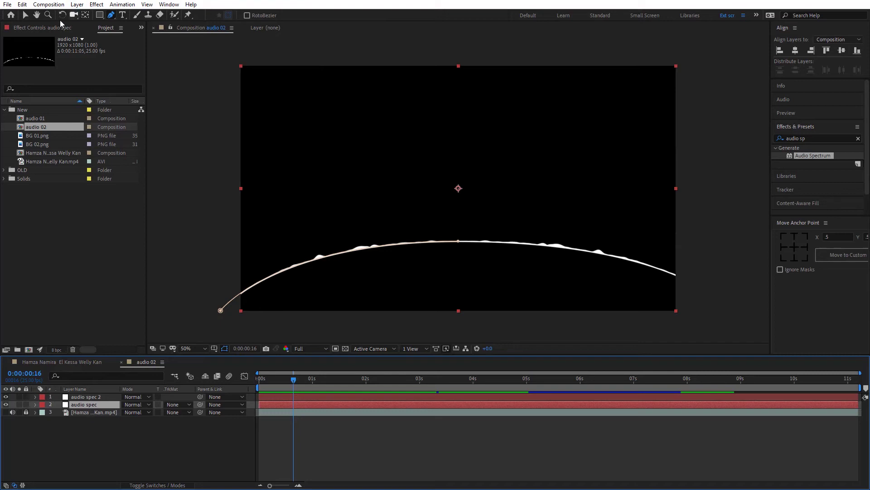
click(51, 27)
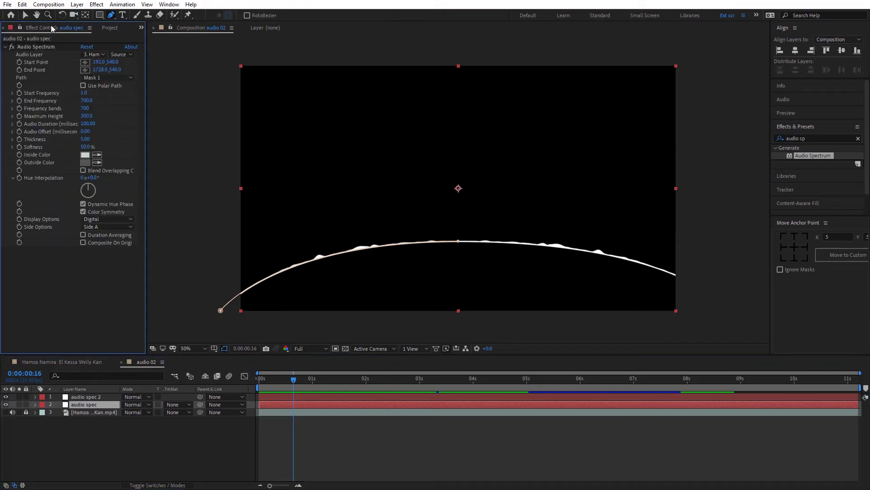
click(84, 93)
text(3)
key(Tab)
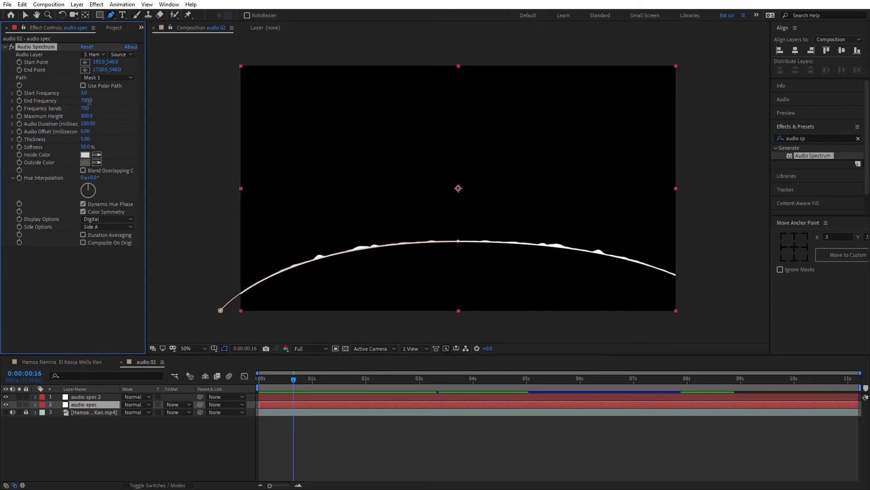
text(500)
key(Return)
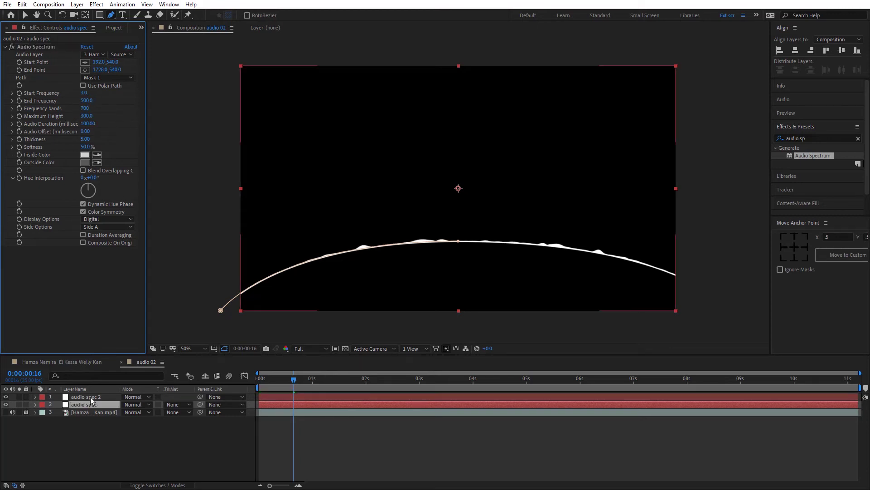
key(ctrl+Up)
click(83, 93)
key(Return)
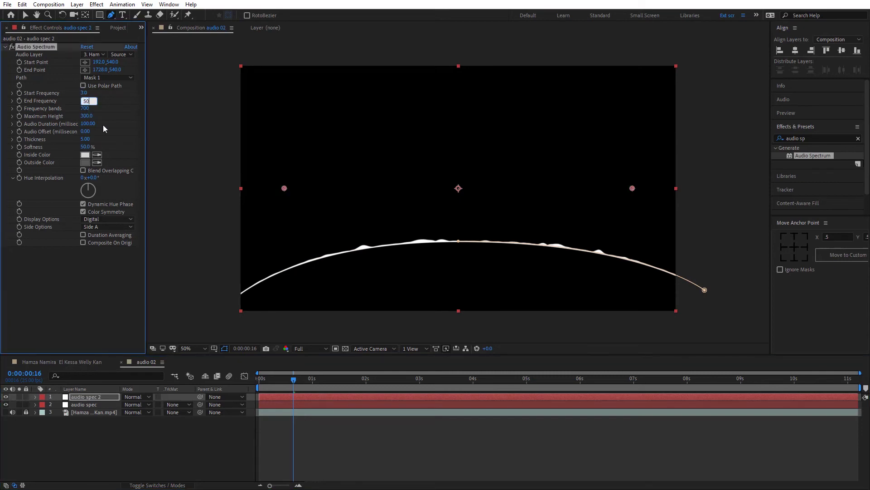
click(112, 122)
Add audio 02 as a layer in the main guitarist composition
key(shift+comma)
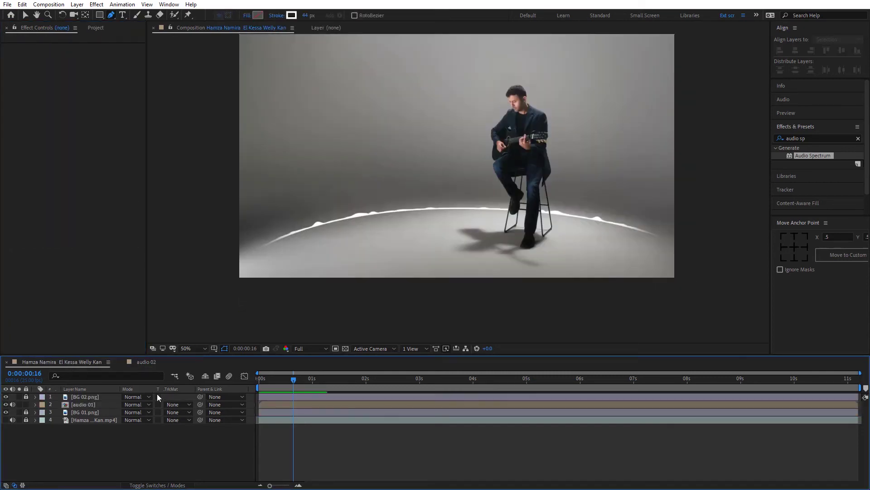
click(95, 28)
drag(33, 127, 90, 404)
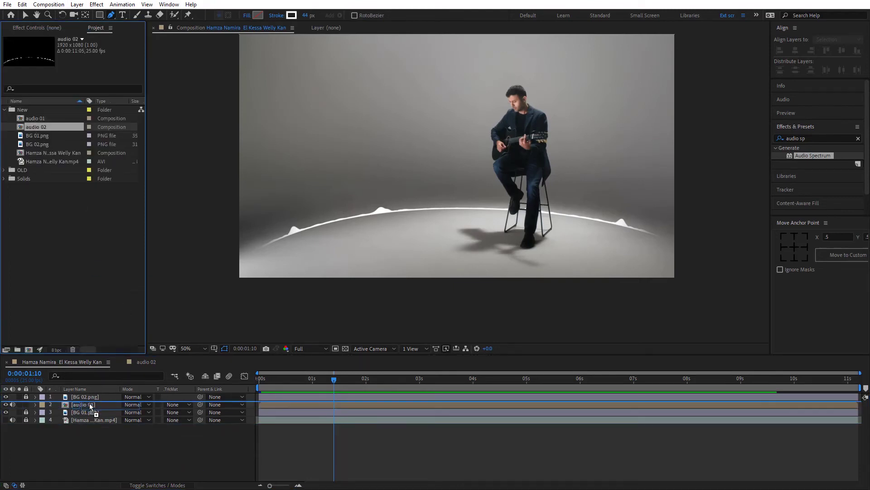
Set the audio 02 layer's opacity to 50%
click(100, 454)
click(81, 403)
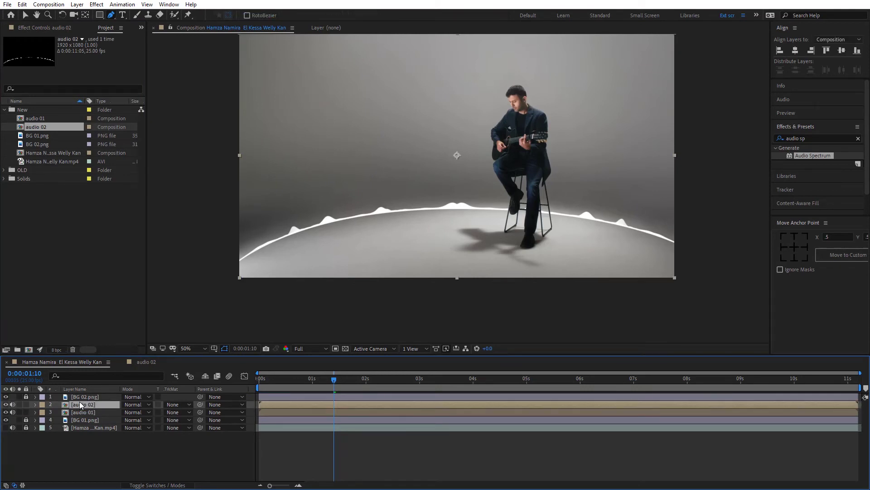
key(t)
click(129, 412)
text(50)
key(Return)
click(114, 454)
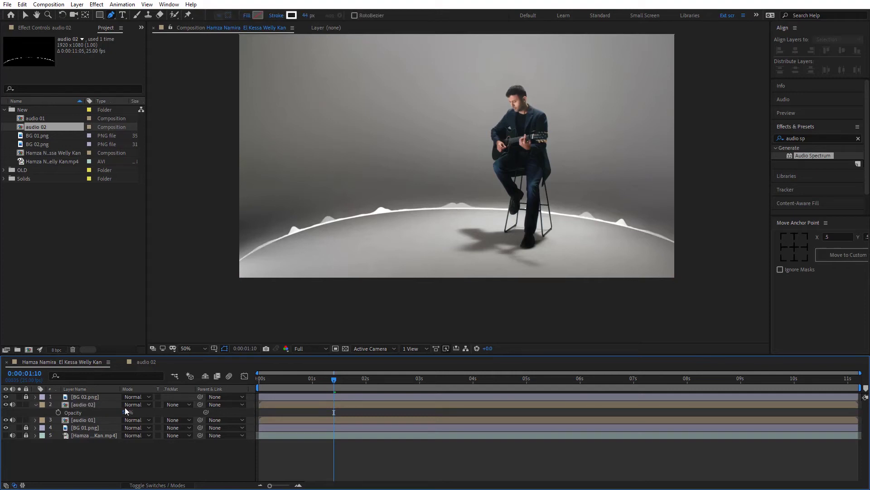
Switch audio 01 and audio 02 to Overlay blending and preview from the start
click(142, 419)
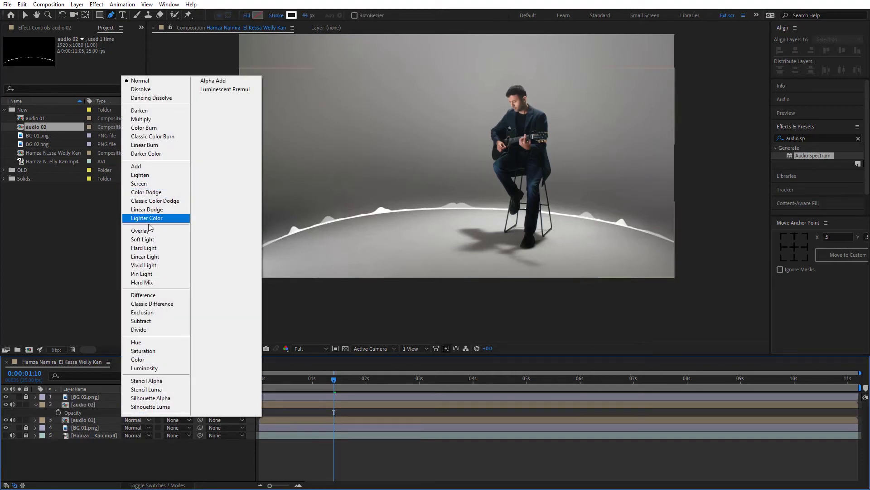
click(140, 230)
click(136, 420)
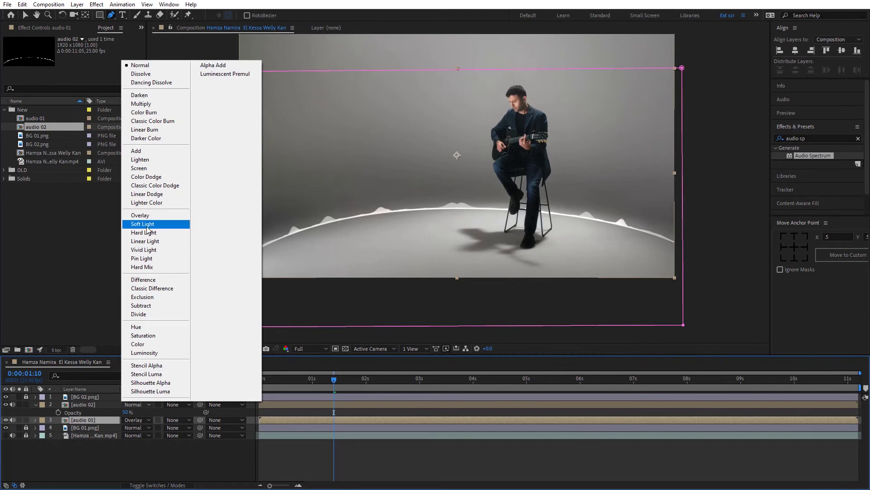
click(140, 215)
key(Home)
key(space)
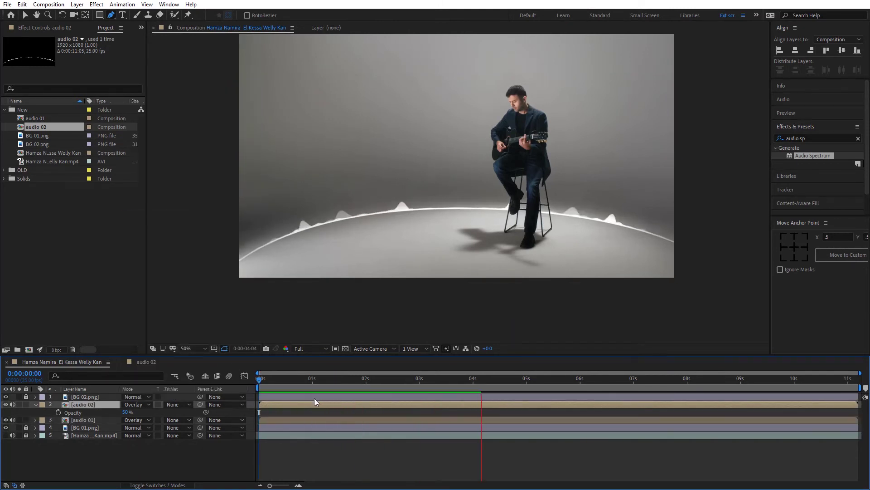
key(space)
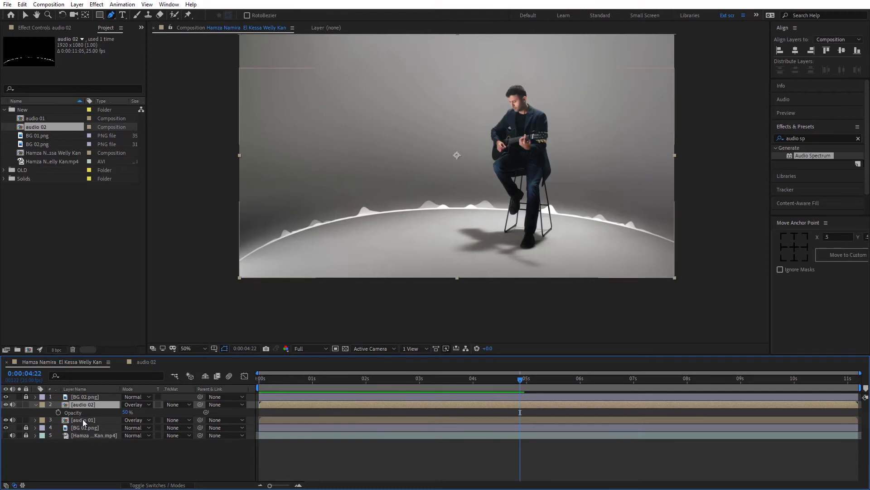
Copy audio 01's feathered Mask 1 onto audio 02 and preview from the start
click(82, 418)
click(85, 407)
click(76, 421)
click(36, 420)
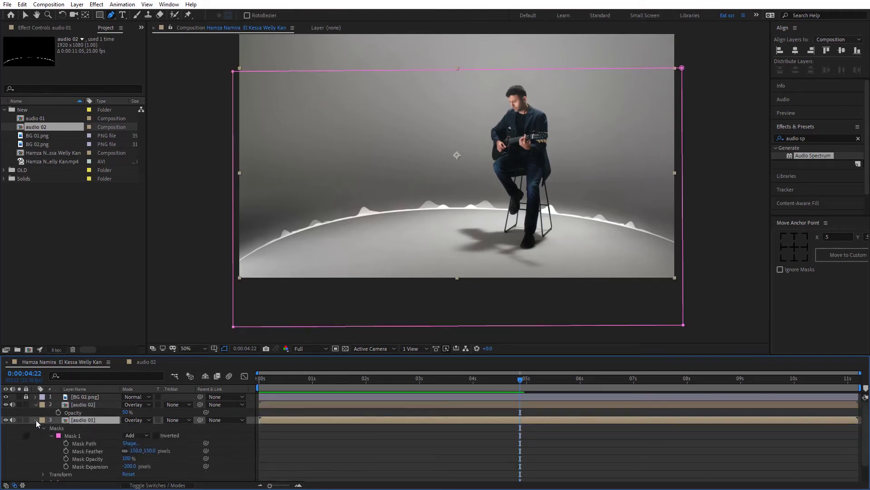
click(71, 431)
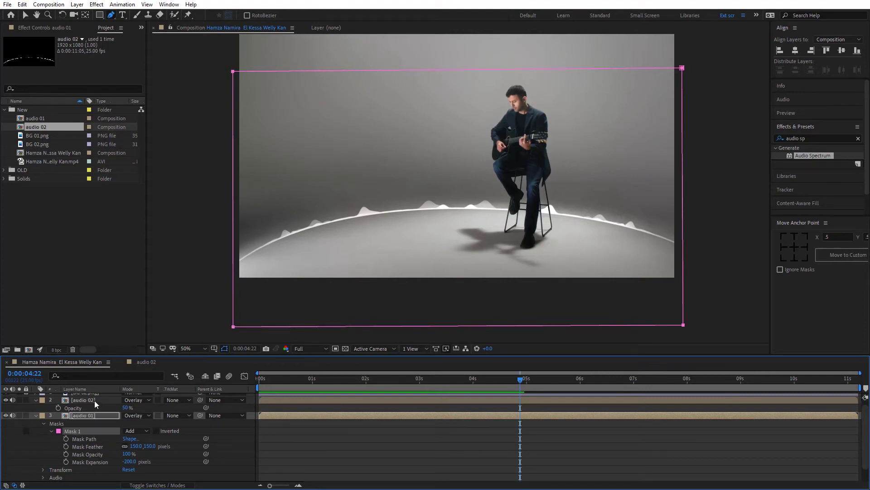
click(81, 401)
key(ctrl+shift+n)
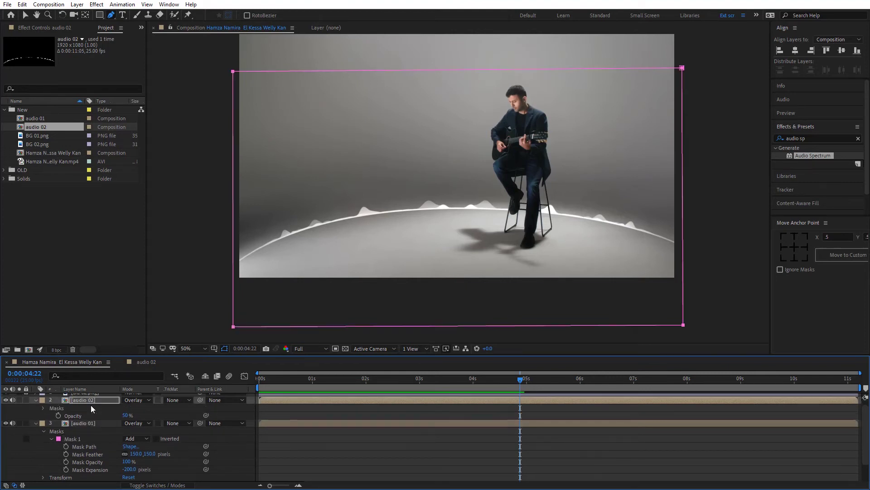
drag(286, 385, 227, 384)
key(space)
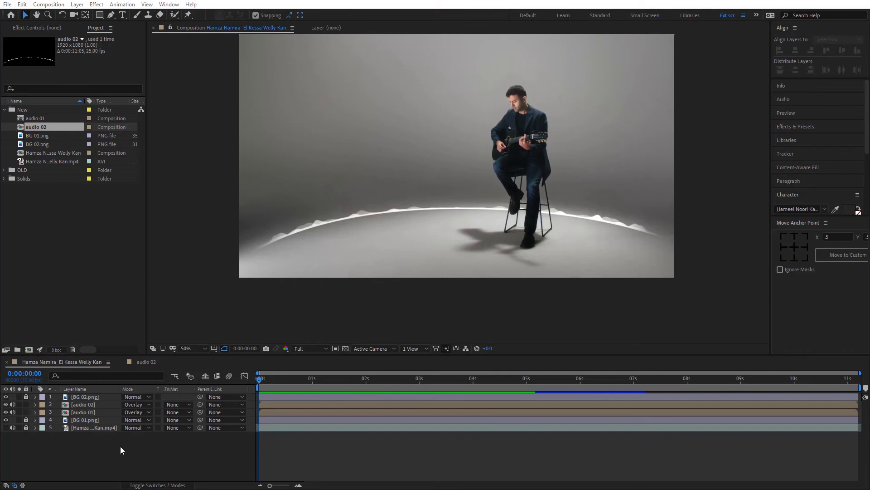
click(6, 428)
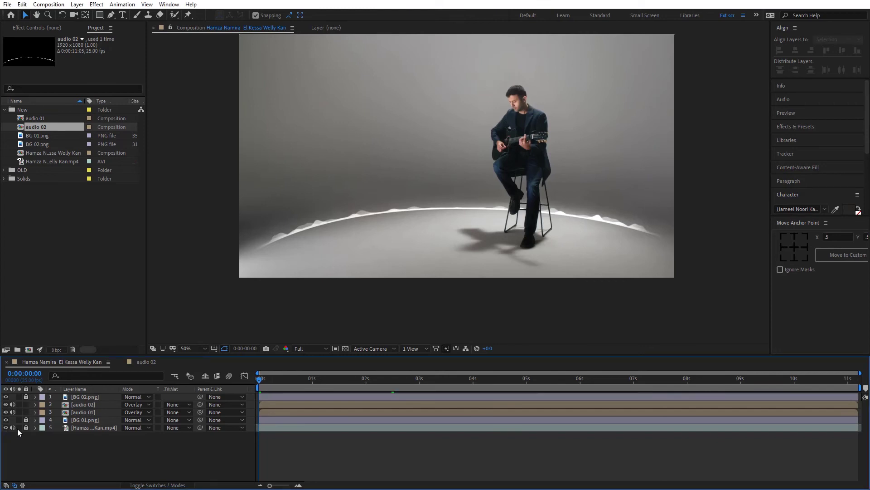
click(20, 428)
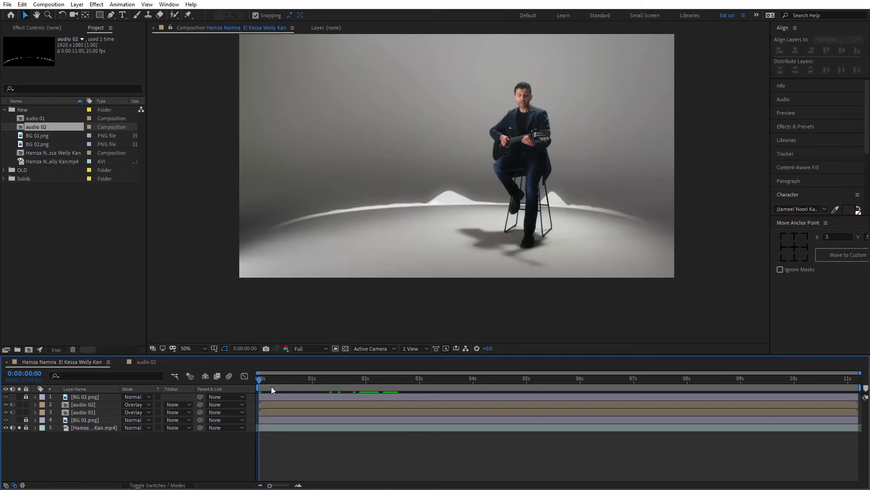
drag(271, 389, 304, 399)
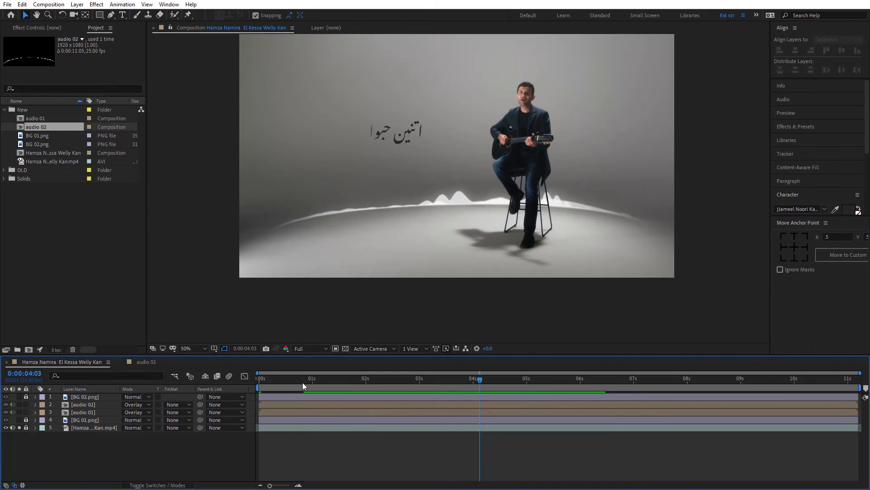
key(Home)
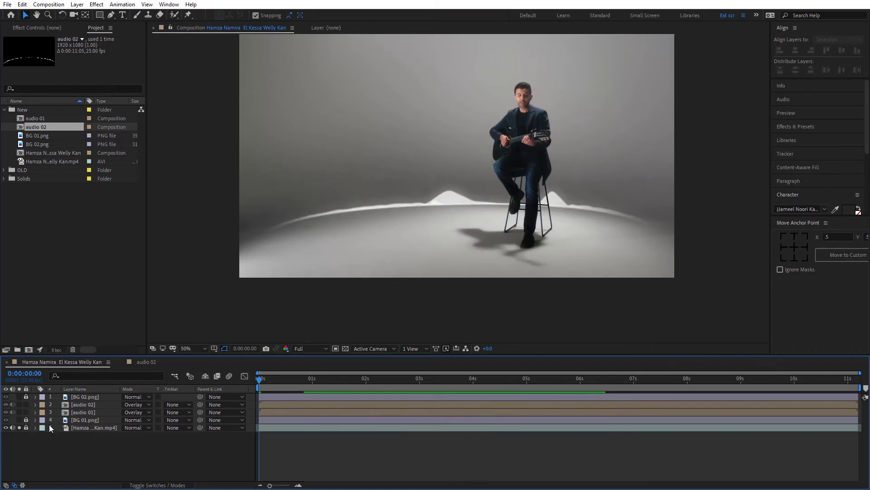
drag(321, 383, 372, 390)
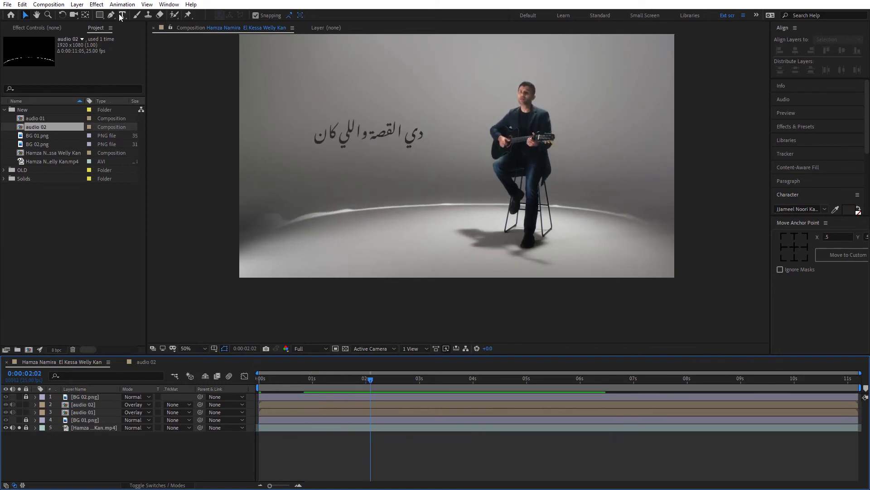
Paste the lyric line دي القصة واللي كان as a new text layer
text(دي القصة واللي كان)
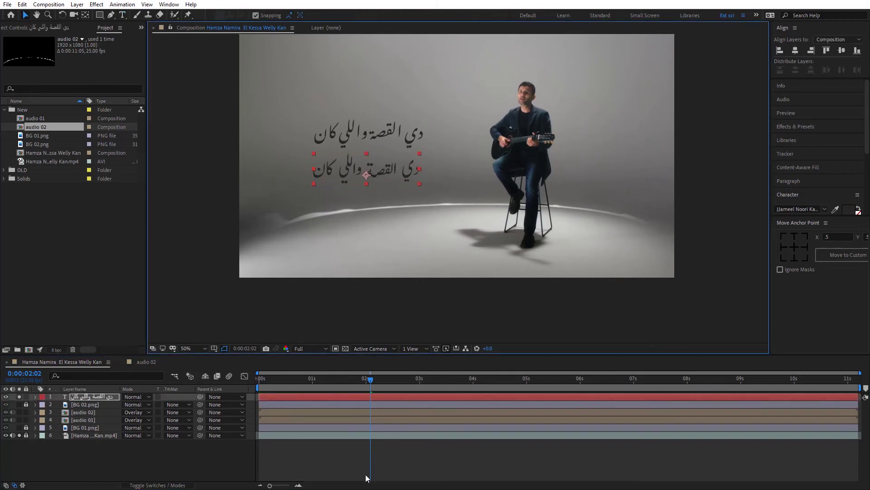
drag(276, 382, 278, 385)
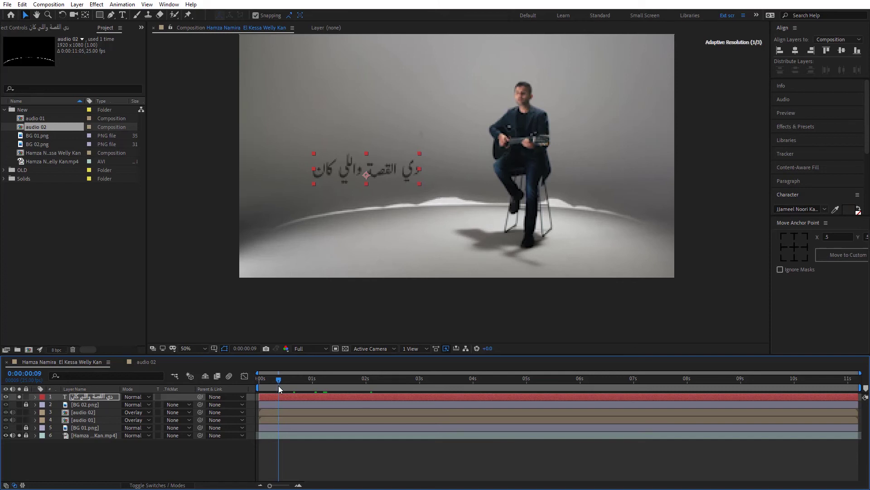
drag(278, 385, 276, 385)
Search Effects & Presets for 'linear' and apply Linear Wipe to the text layer
click(796, 126)
click(815, 138)
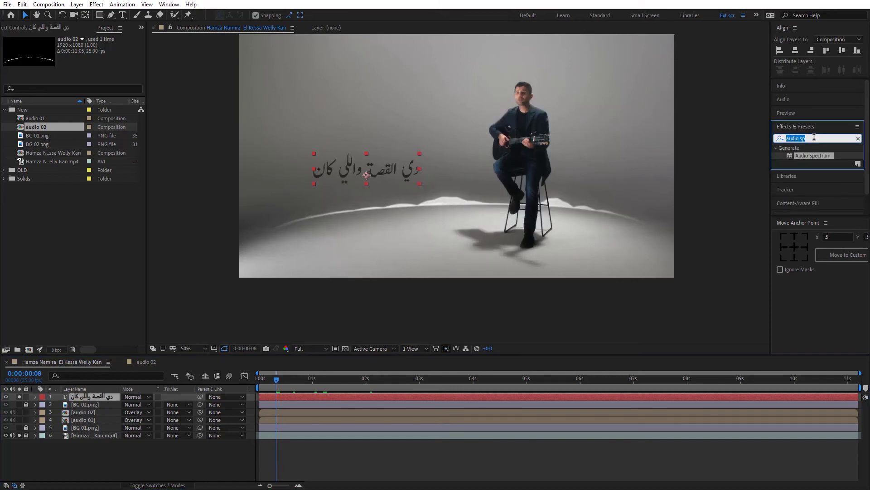
text(lin)
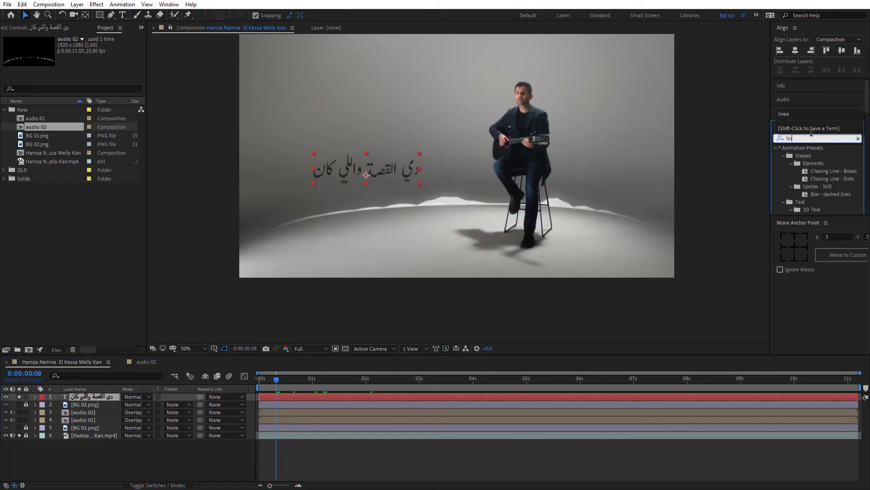
text(ear)
drag(817, 163, 391, 170)
click(291, 398)
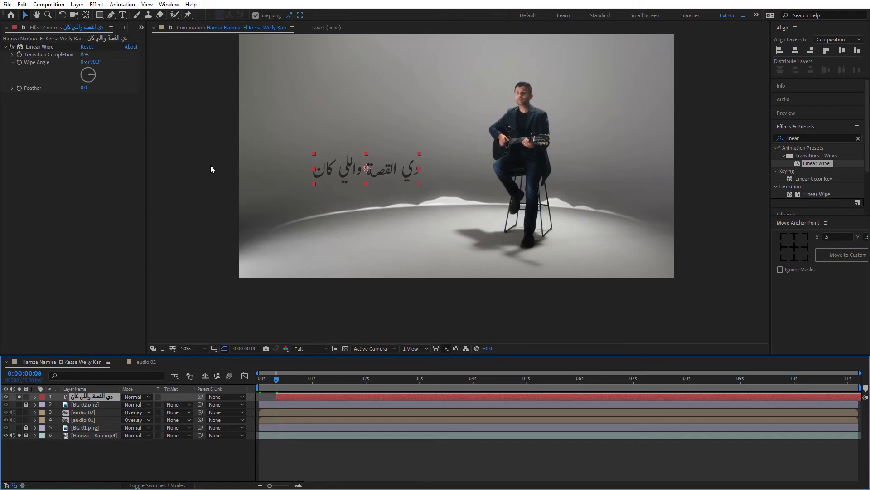
Keyframe Transition Completion from a raised value at the start to 0% at 1:22
click(20, 55)
click(293, 399)
key(space)
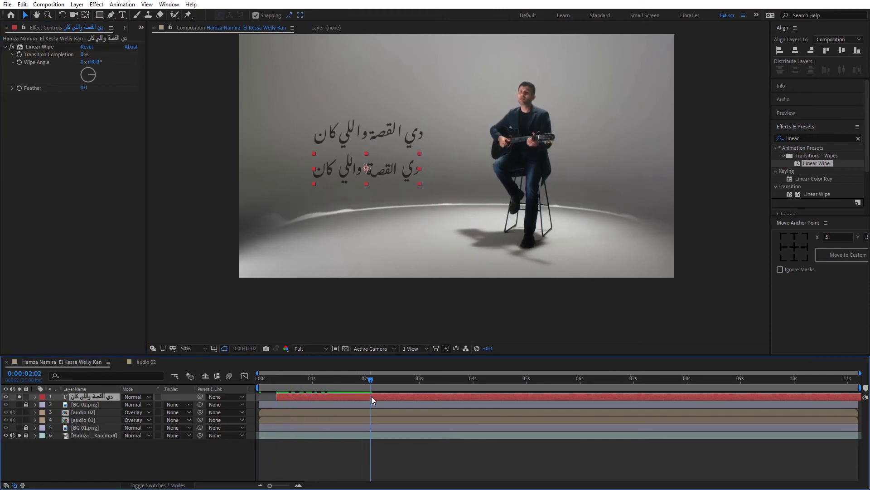
key(space)
key(u)
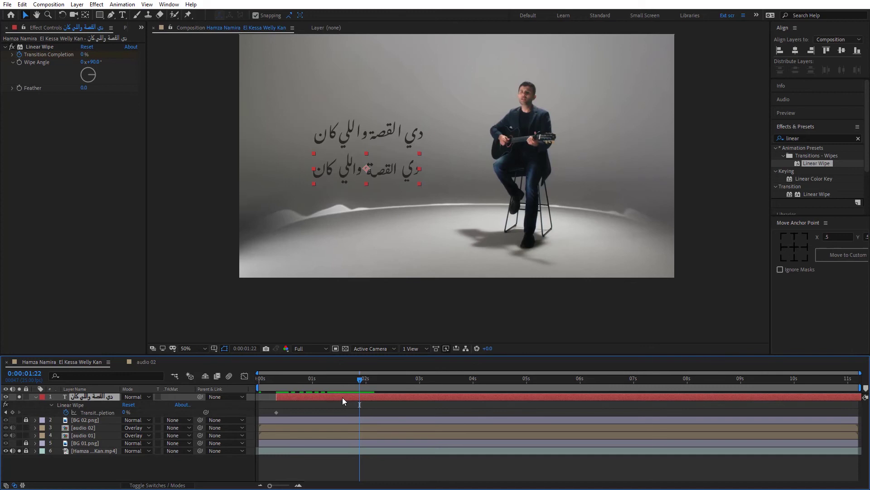
click(12, 412)
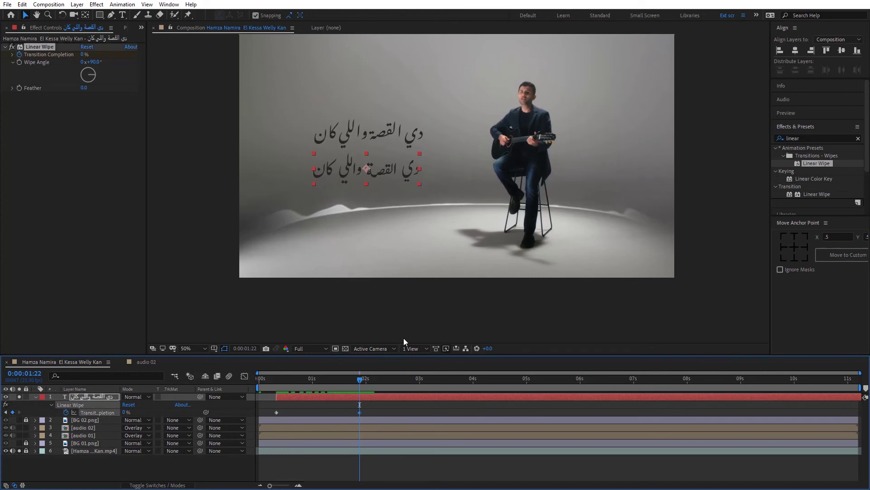
key(j)
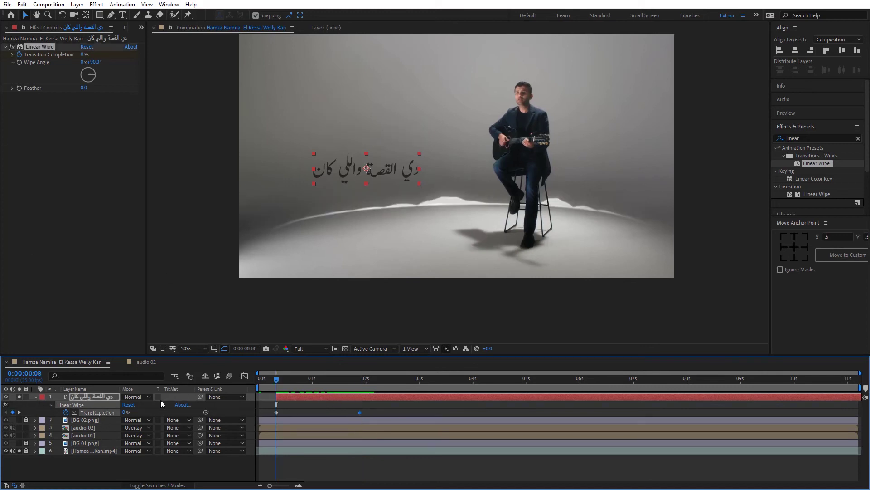
drag(126, 412, 146, 412)
key(space)
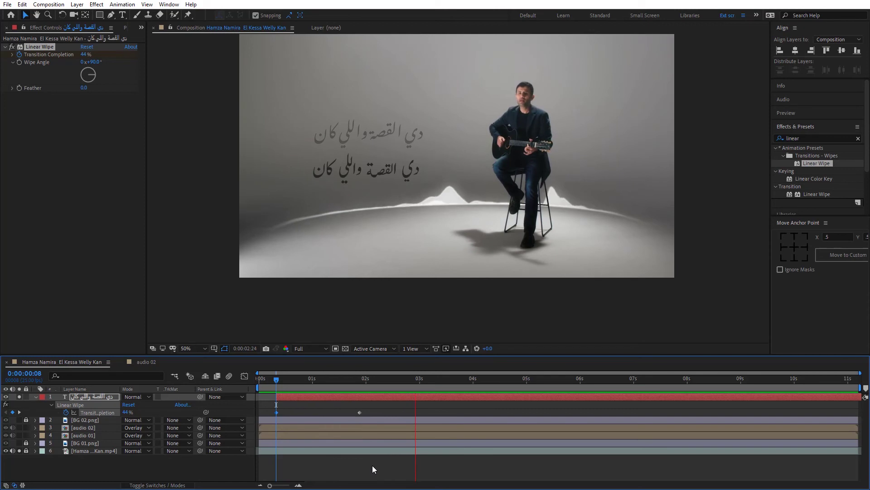
Set the Linear Wipe Feather to 84 and preview the softened wipe
drag(304, 379, 316, 381)
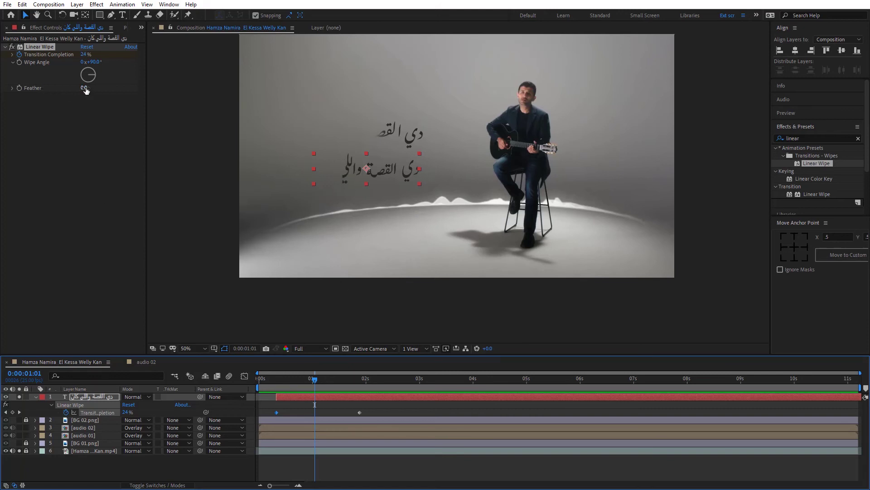
drag(85, 89, 101, 88)
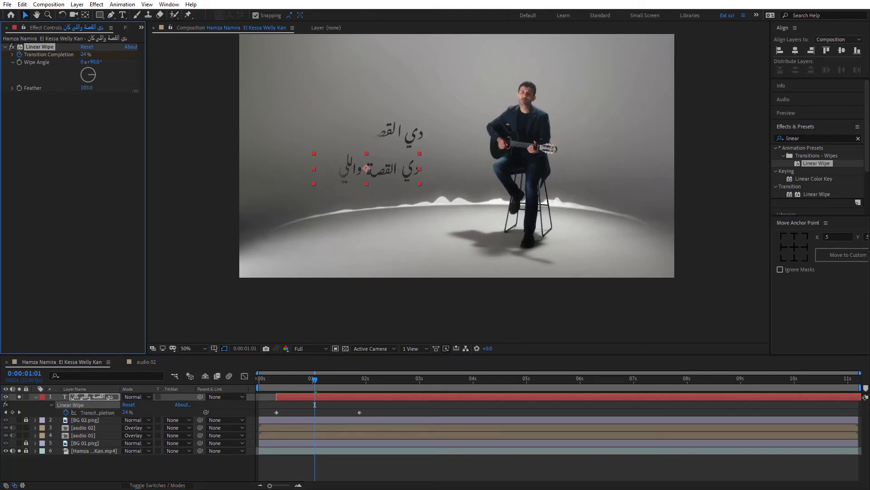
click(335, 455)
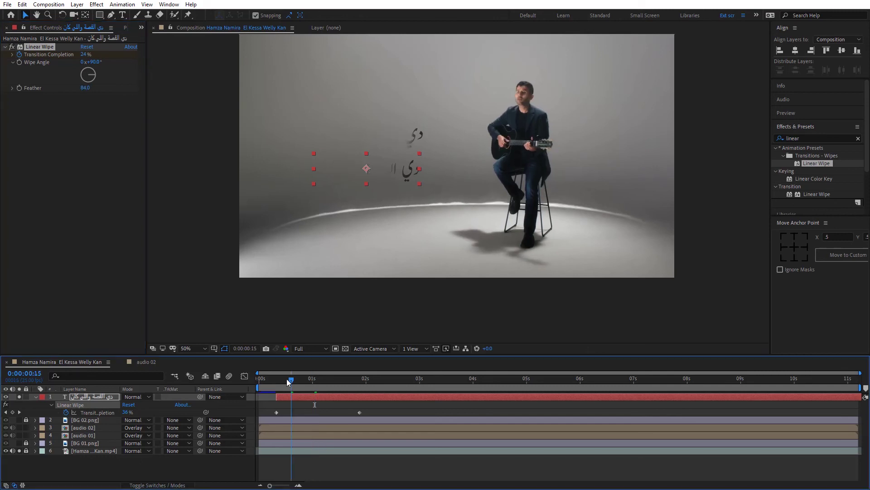
key(space)
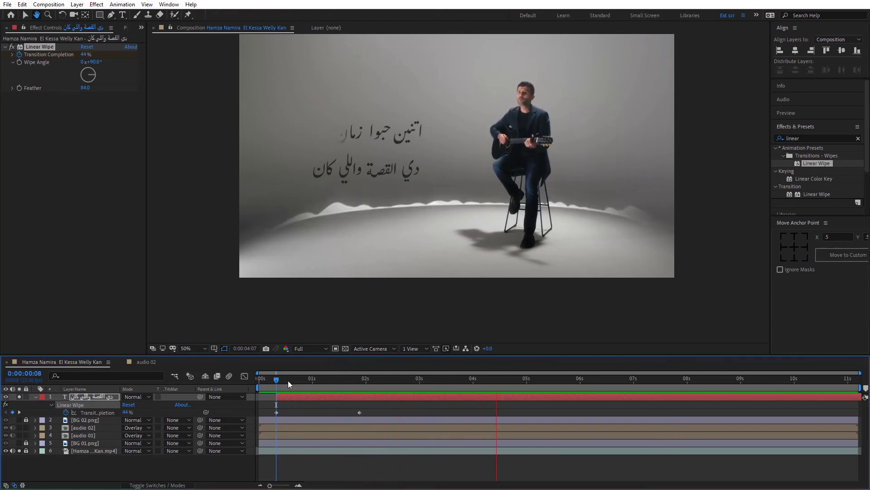
Add Transition Completion keyframes at frame 18 and 1:15 for a word-by-word reveal
click(291, 382)
click(298, 385)
drag(126, 412, 121, 412)
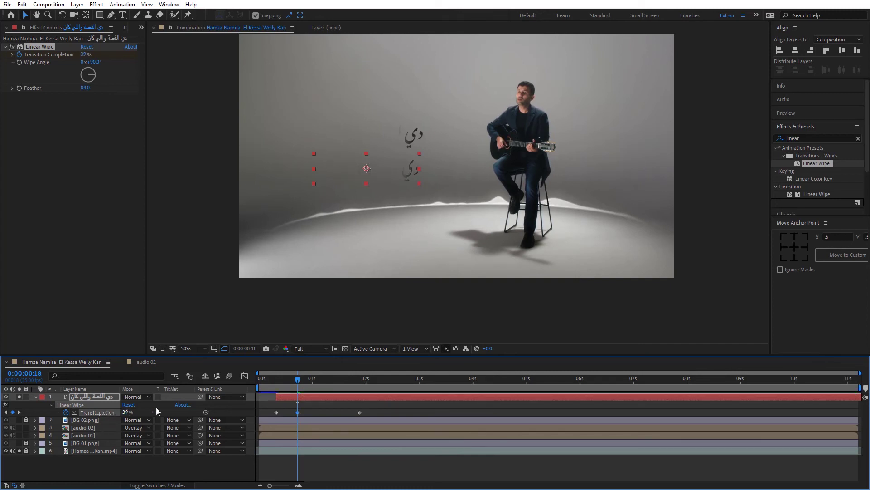
click(317, 383)
key(ctrl+v)
click(344, 384)
key(ctrl+v)
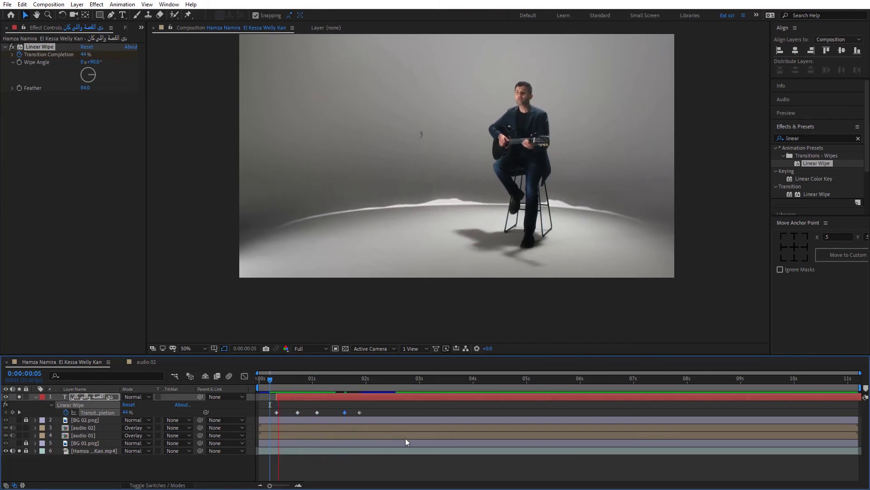
mouse_move(384, 379)
mouse_down()
mouse_move(434, 393)
mouse_move(403, 395)
mouse_up()
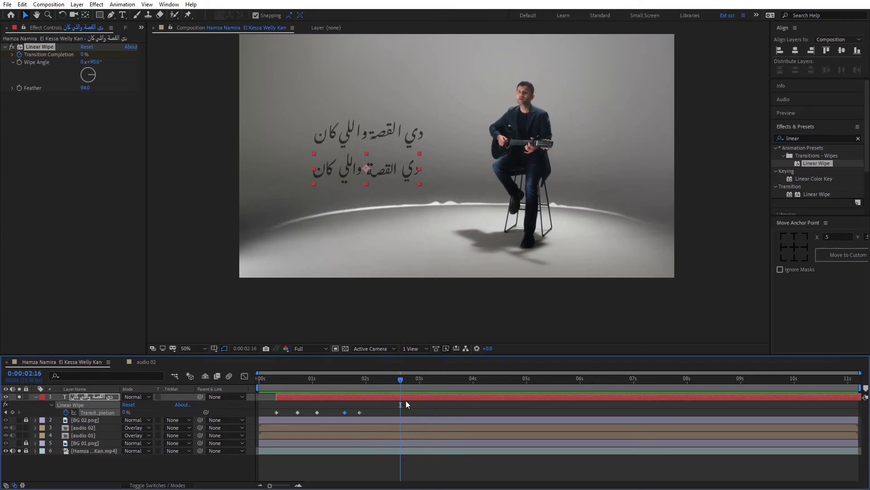
Keyframe the lyric's opacity at 100% at 2:16 and 0% at 3:05, then preview
click(406, 400)
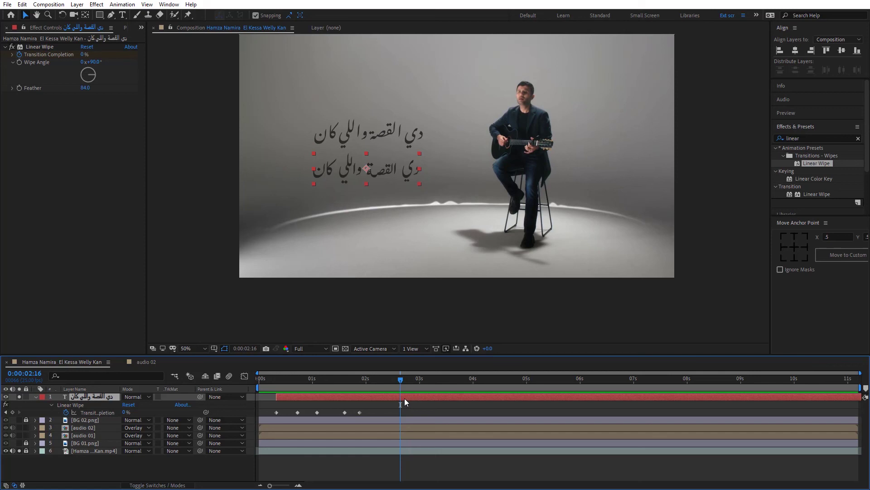
key(t)
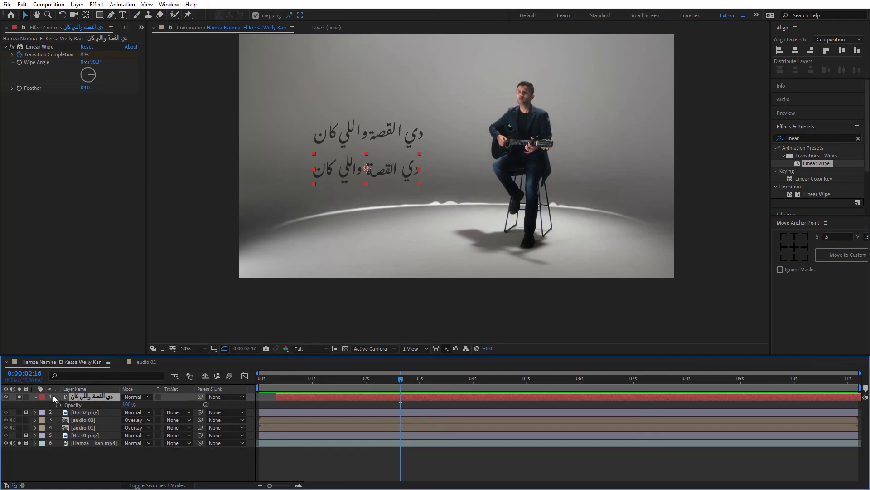
click(58, 404)
drag(403, 385, 438, 391)
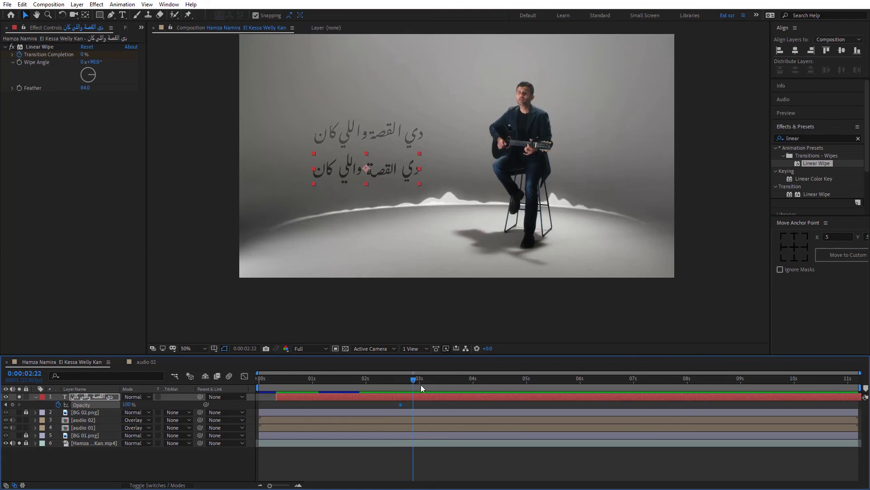
drag(438, 391, 430, 389)
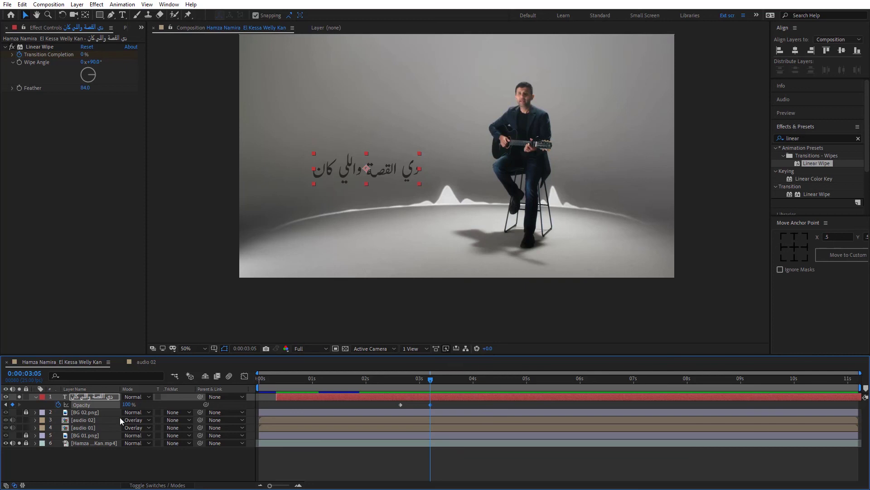
click(159, 407)
key(Home)
key(space)
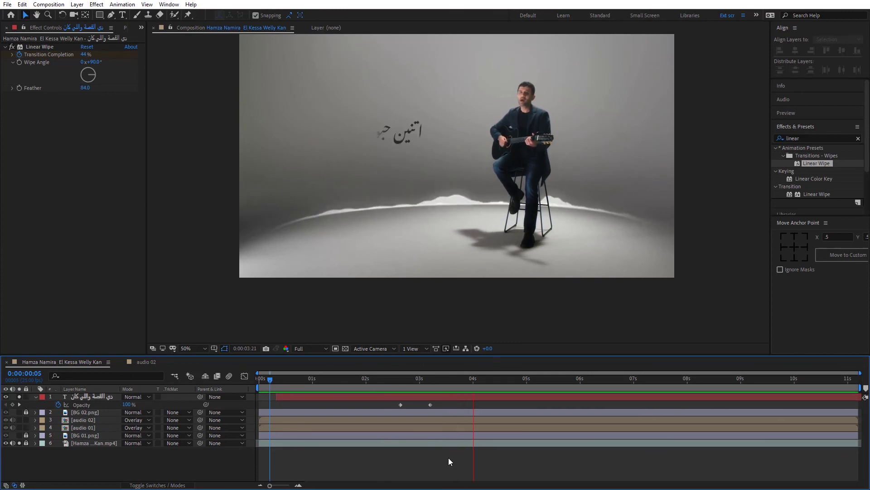
Duplicate the lyric text layer and shift the copy to start near 3 seconds
click(388, 382)
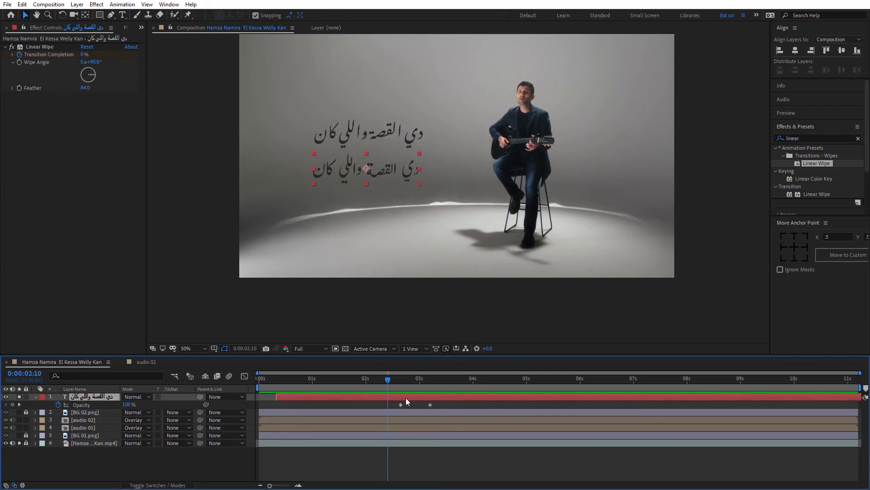
key(ctrl+d)
mouse_move(308, 397)
mouse_down()
mouse_move(462, 397)
mouse_move(435, 379)
mouse_up()
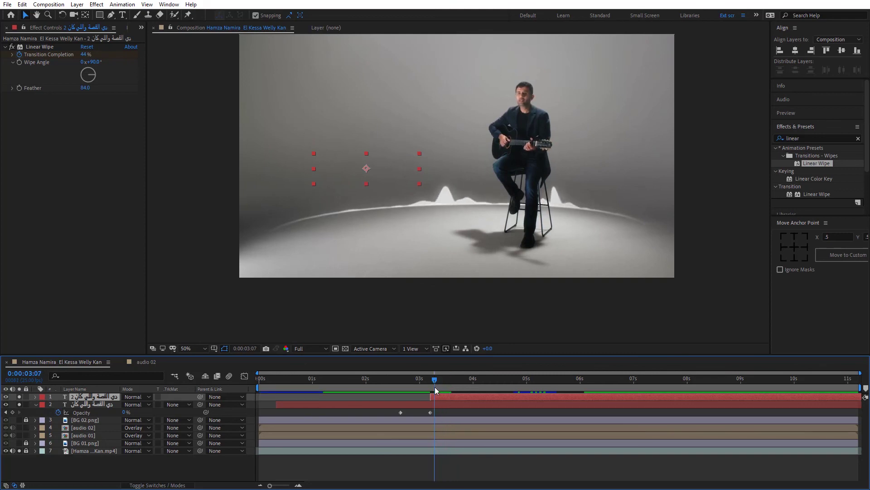
Replace the first copy's text with the lyric اتنين جبوا زمان
key(u)
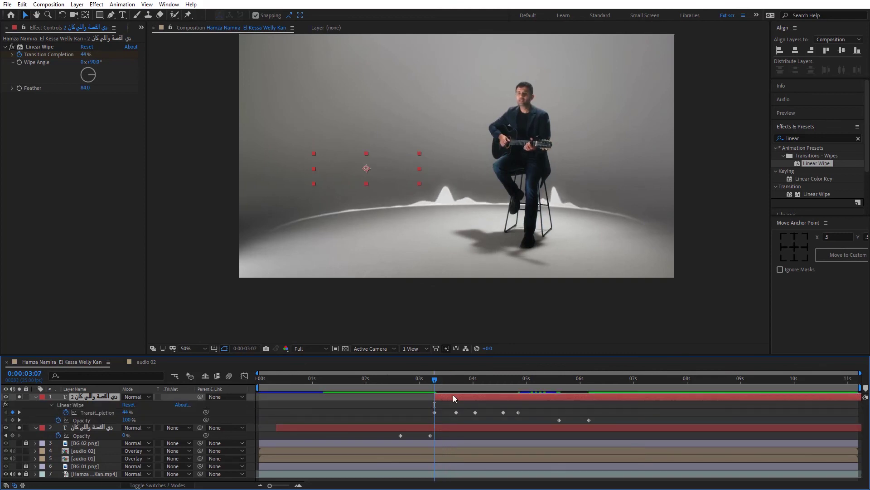
drag(454, 379, 531, 379)
key(ctrl+t)
key(ctrl+v)
key(Escape)
key(v)
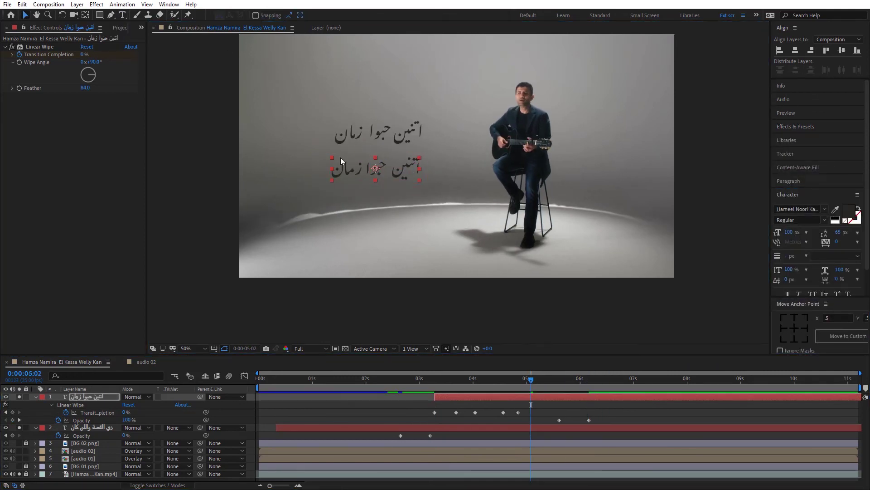
Duplicate it, shift the copy to start at 6:02, and change its text to تفتكروا الحب كمل؟
key(ctrl+d)
drag(589, 427, 584, 427)
drag(499, 397, 649, 397)
drag(584, 379, 685, 379)
text(تفتكروا الحب كمل؟)
key(ctrl+a)
drag(788, 232, 782, 232)
key(Escape)
click(658, 380)
Add a fourth copy trimmed to start at 9:00 reading ولا مع الوقت هان؟
drag(658, 380, 858, 388)
key(ctrl+d)
key(alt+bracketleft)
double_click(93, 396)
text(ولا مع الوقت هان؟)
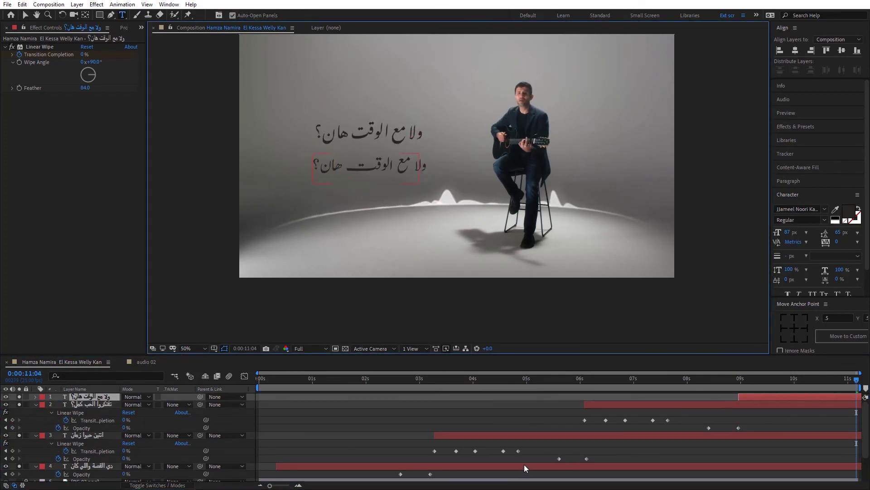
key(ctrl+a)
key(u)
key(v)
Toggle solo on the lyric layers off and preview the full composition
click(19, 420)
click(19, 420)
key(space)
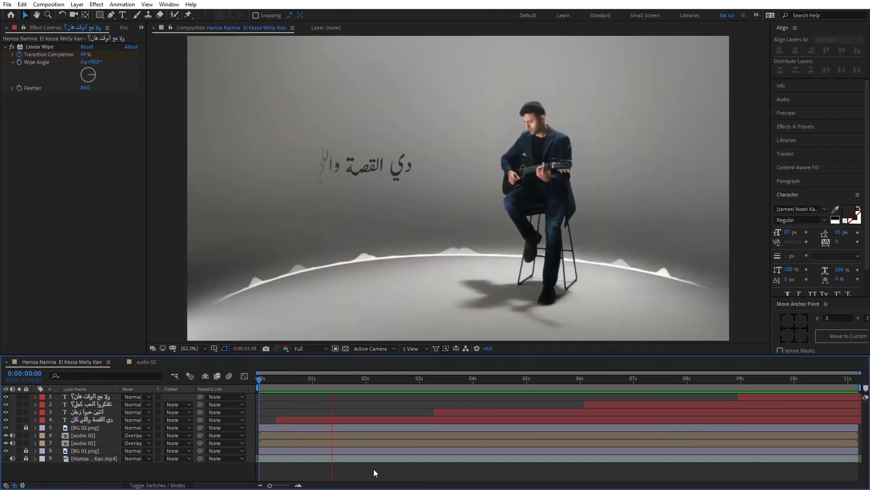